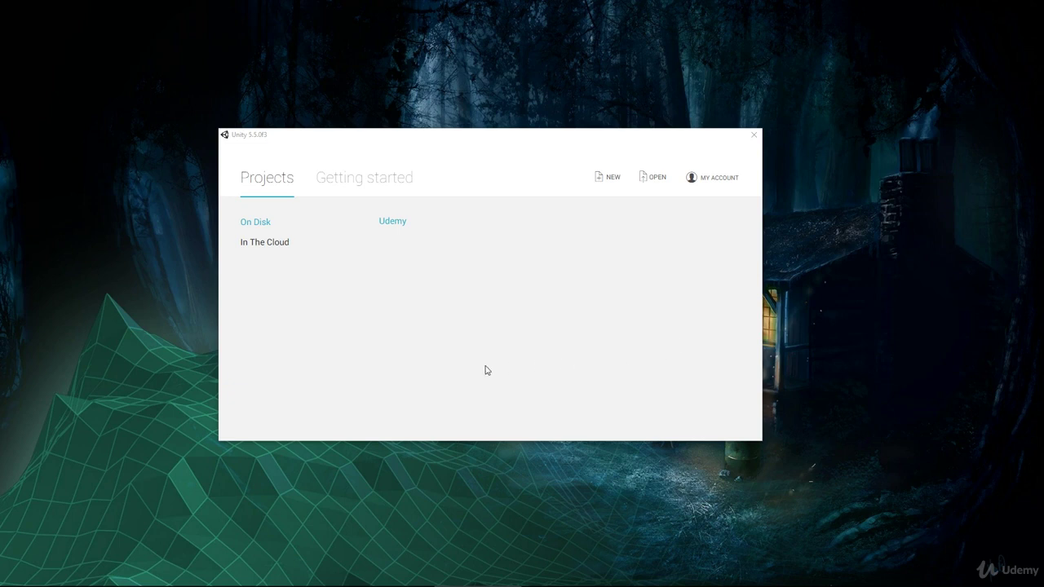
Start a new Unity project and set its location to the TAG_Unity_Project_Files folder inside The_Art_of_Games
{"action": "left_click", "coordinate": [608, 181]}
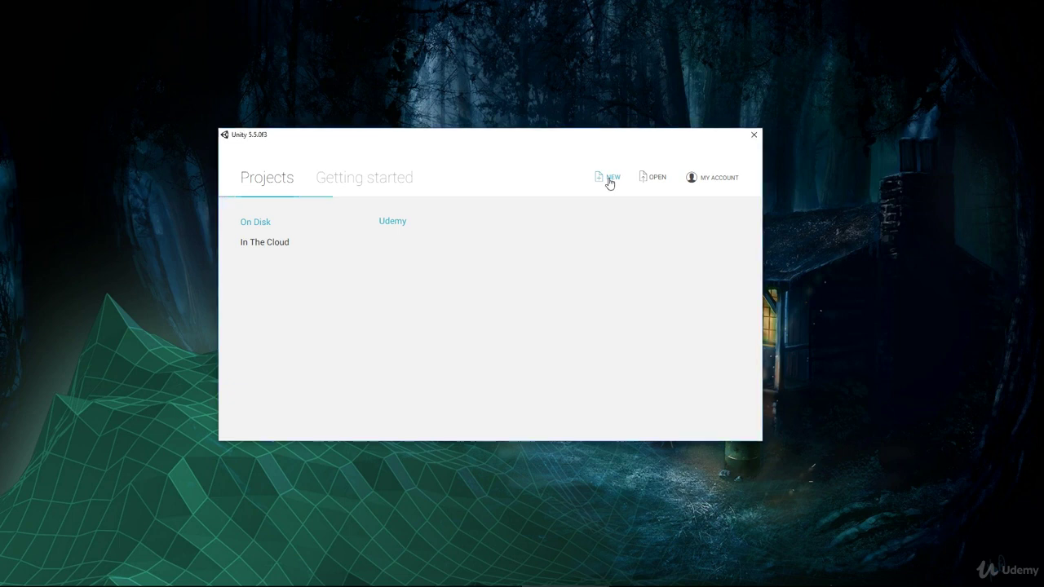
{"action": "left_click", "coordinate": [609, 181]}
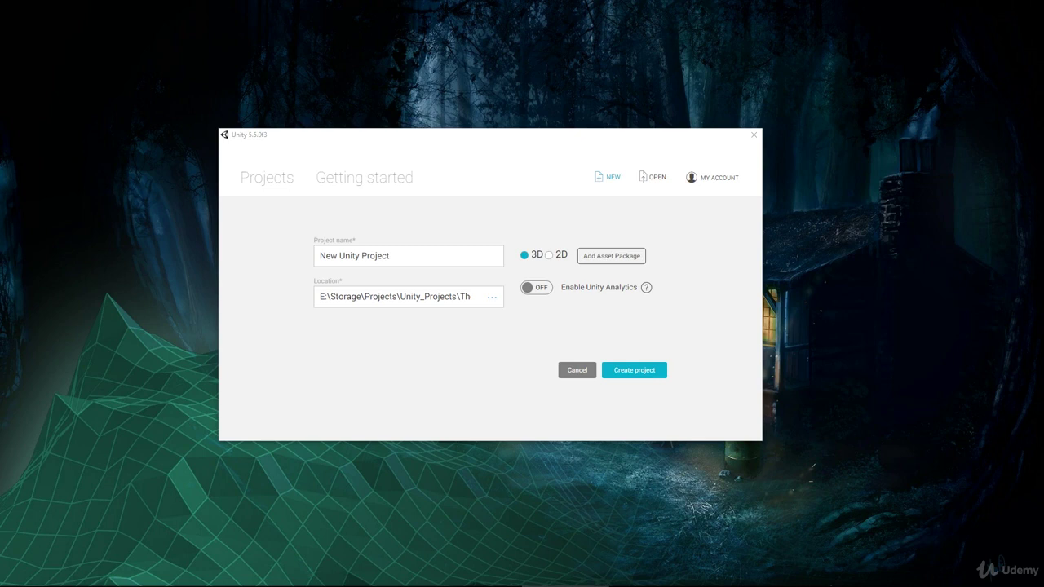
{"action": "left_click", "coordinate": [491, 297]}
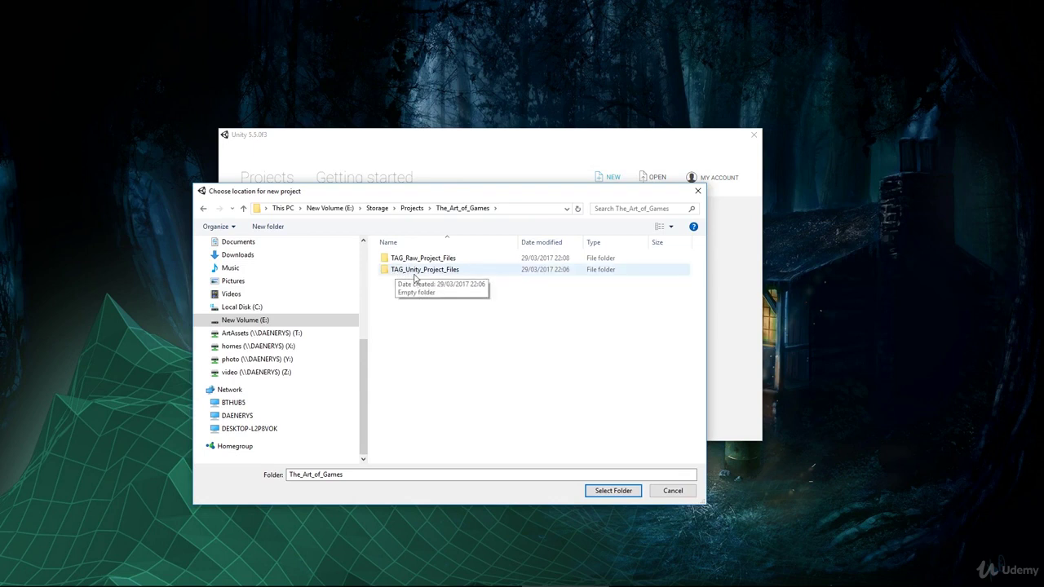
{"action": "left_click", "coordinate": [445, 274]}
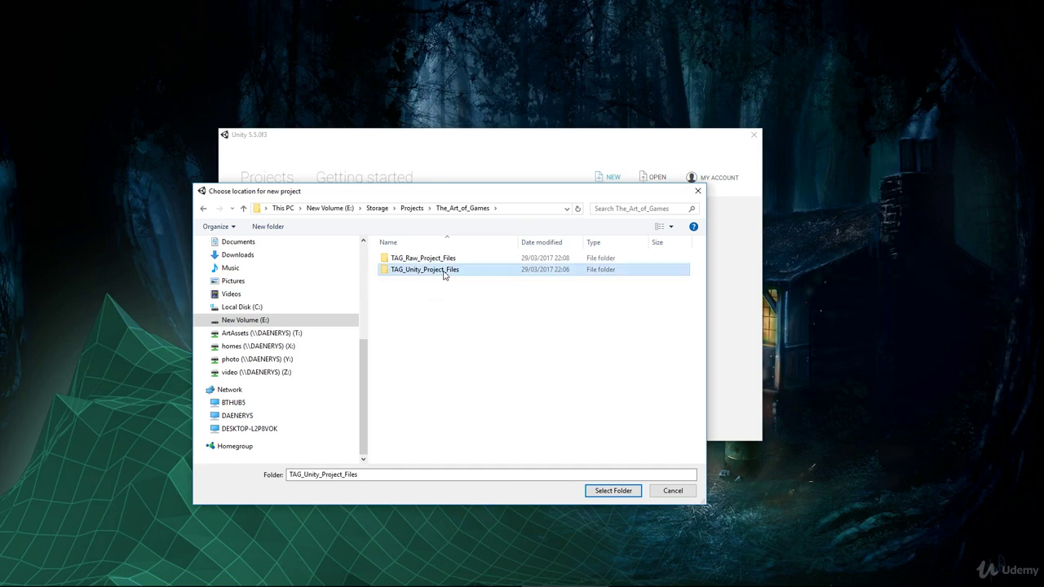
{"action": "left_click", "coordinate": [614, 491]}
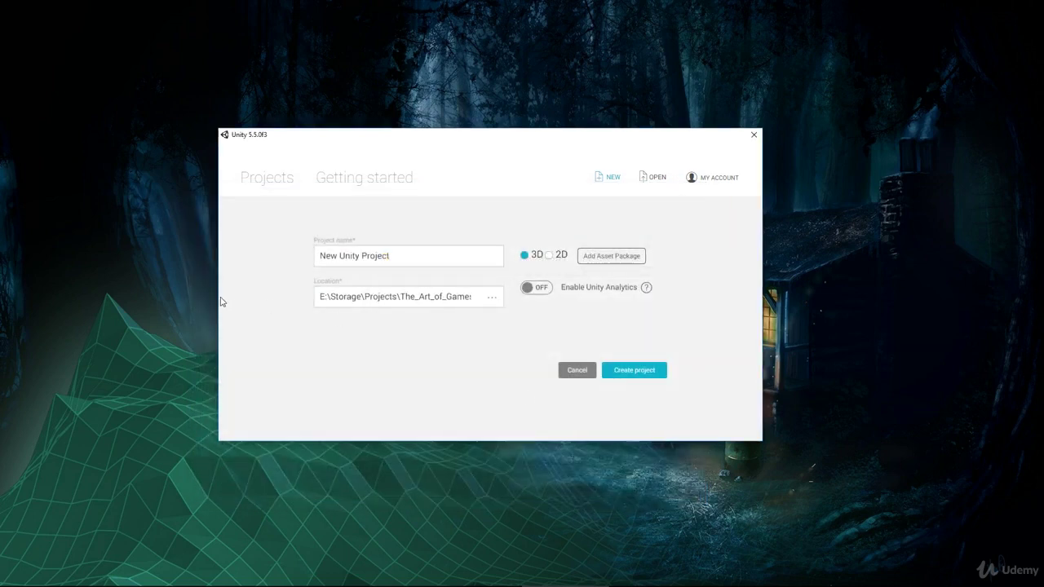
Name the project TheArtOfGames and create it as a 3D project
{"action": "left_click_drag", "start_coordinate": [397, 258], "coordinate": [243, 276]}
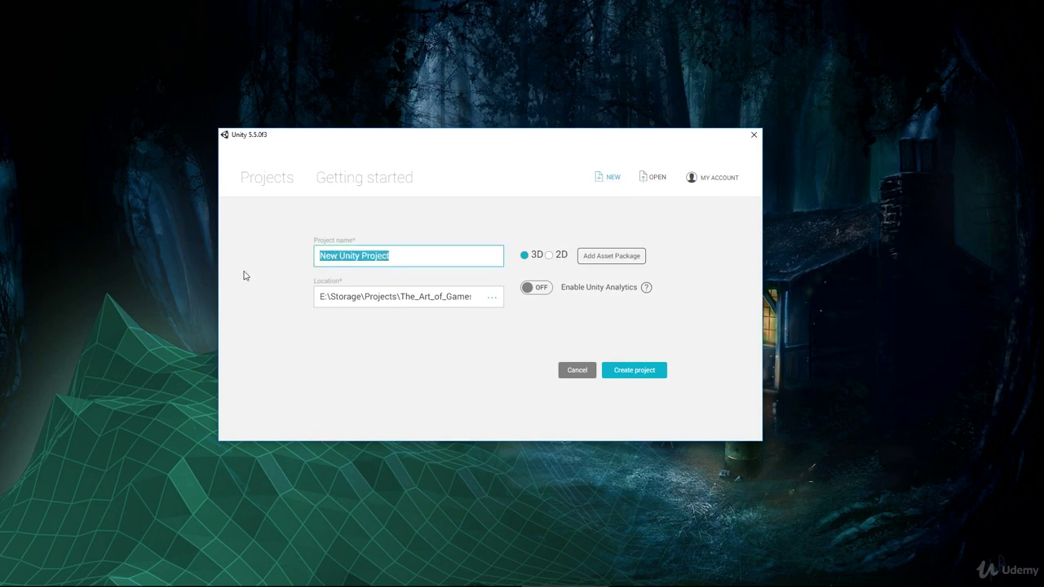
{"action": "type", "text": "The"}
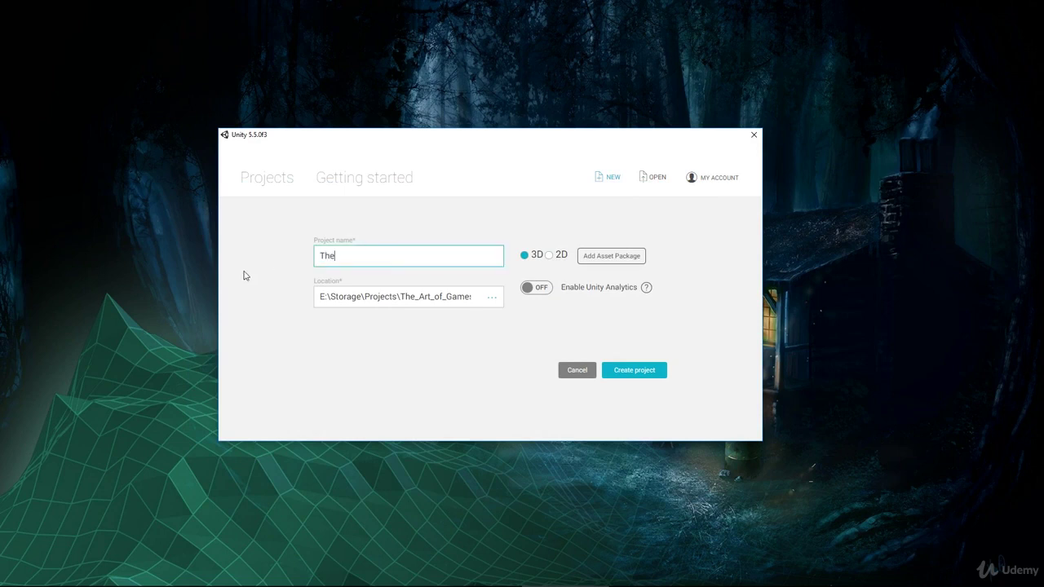
{"action": "type", "text": "ArtOfGames"}
{"action": "left_click", "coordinate": [617, 370]}
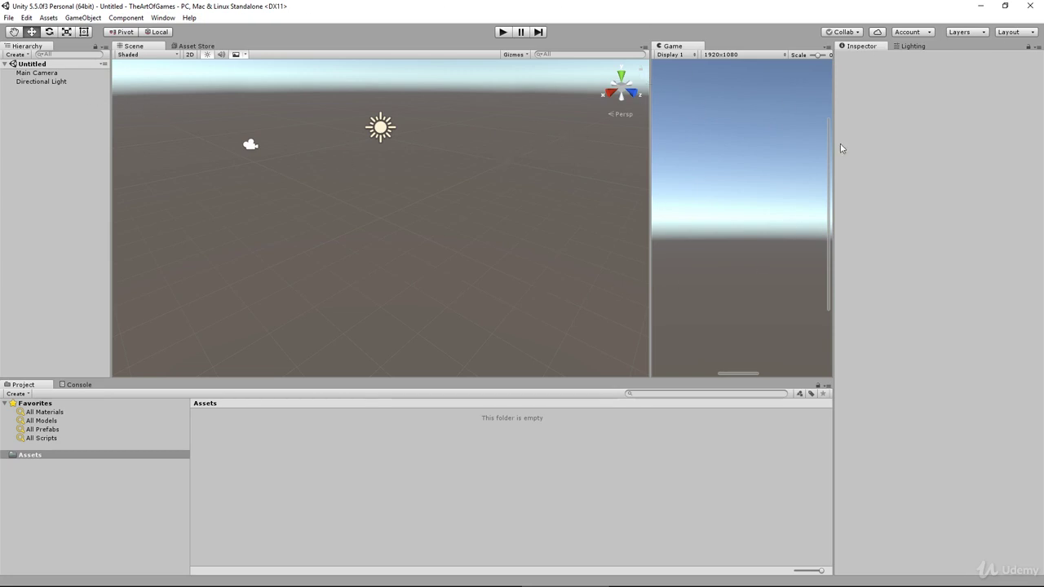
Narrow the Inspector to give the Scene and Game views more width
{"action": "left_click_drag", "start_coordinate": [831, 133], "coordinate": [868, 133]}
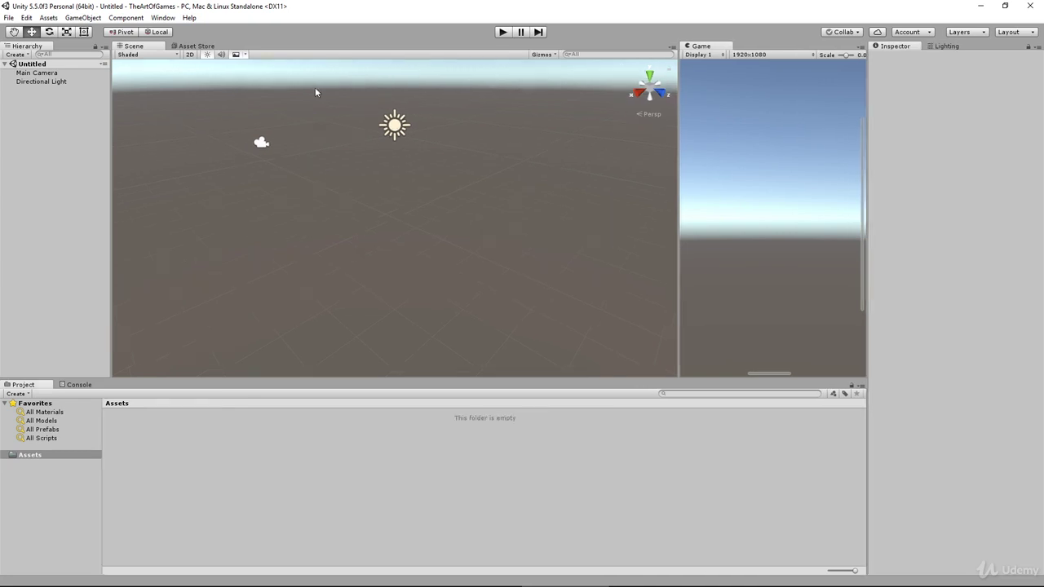
{"action": "left_click_drag", "start_coordinate": [424, 203], "coordinate": [184, 223], "text": "alt"}
{"action": "left_click_drag", "start_coordinate": [278, 139], "coordinate": [277, 87], "text": "alt"}
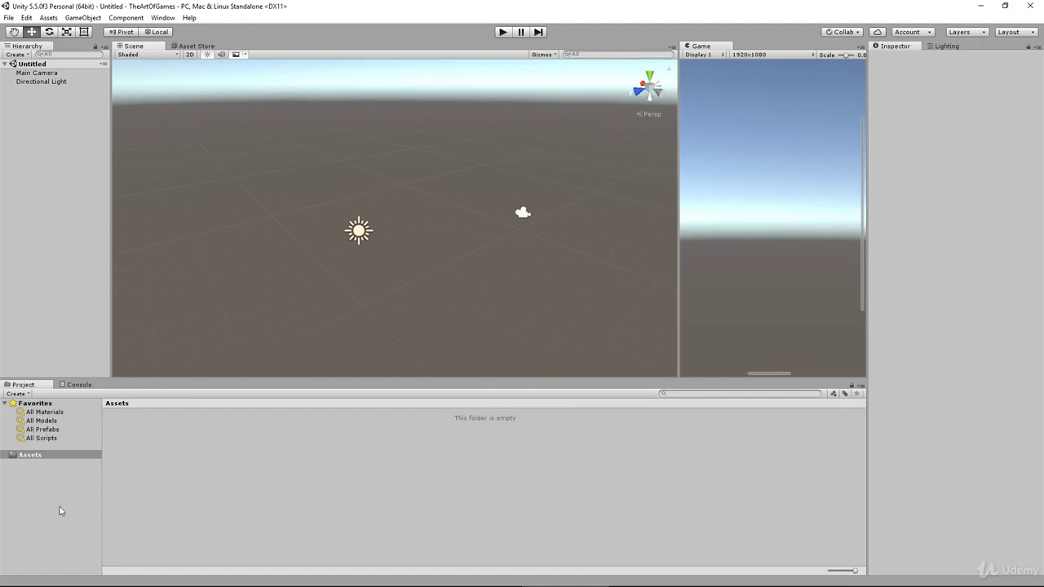
Switch to File Explorer and examine the Assets folder of TheArtOfGames project inside TAG_Unity_Project_Files
{"action": "left_click", "coordinate": [24, 455]}
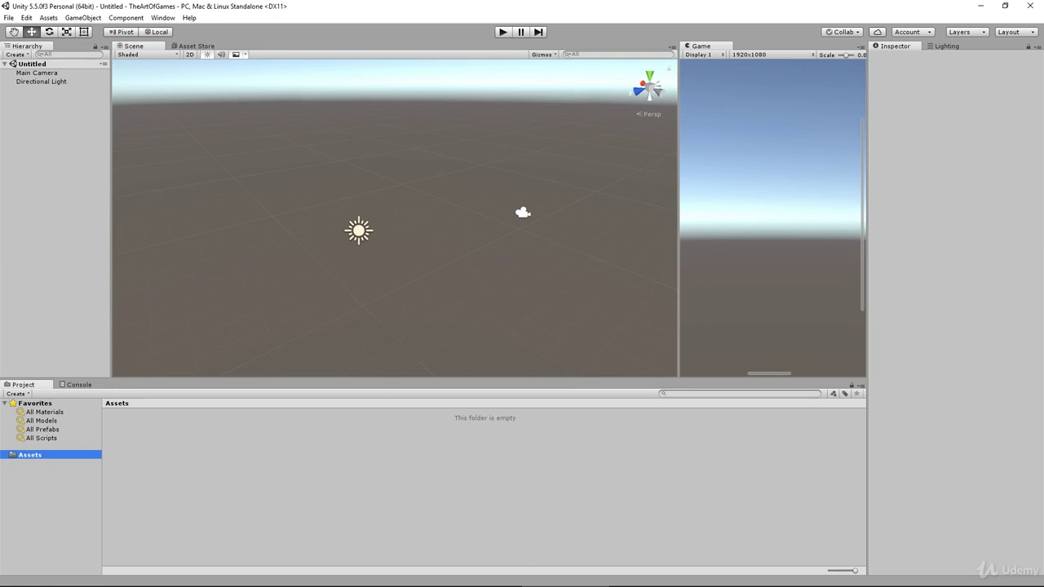
{"action": "key", "text": "alt+Tab"}
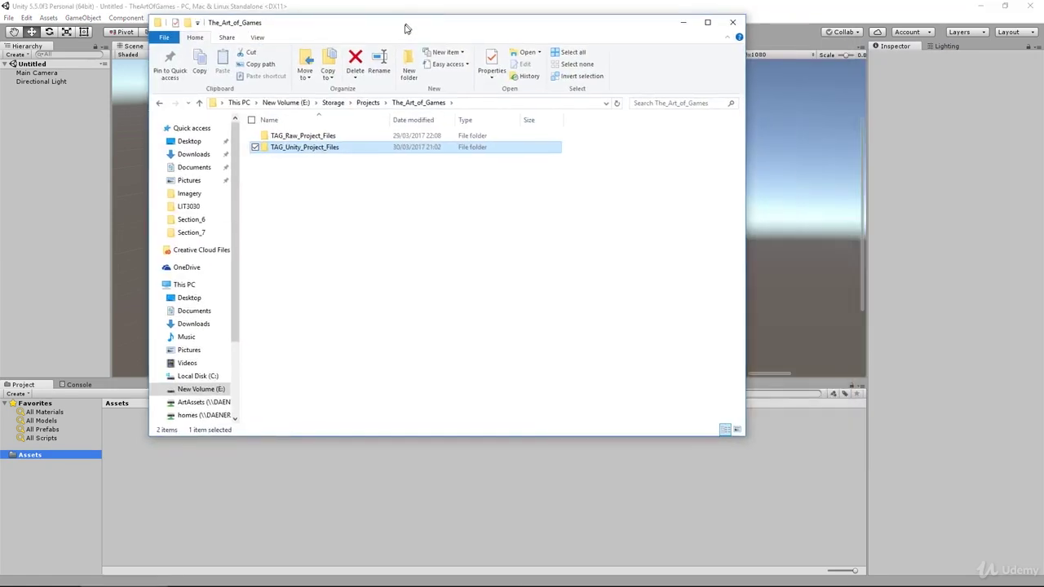
{"action": "left_click_drag", "start_coordinate": [389, 36], "coordinate": [447, 93]}
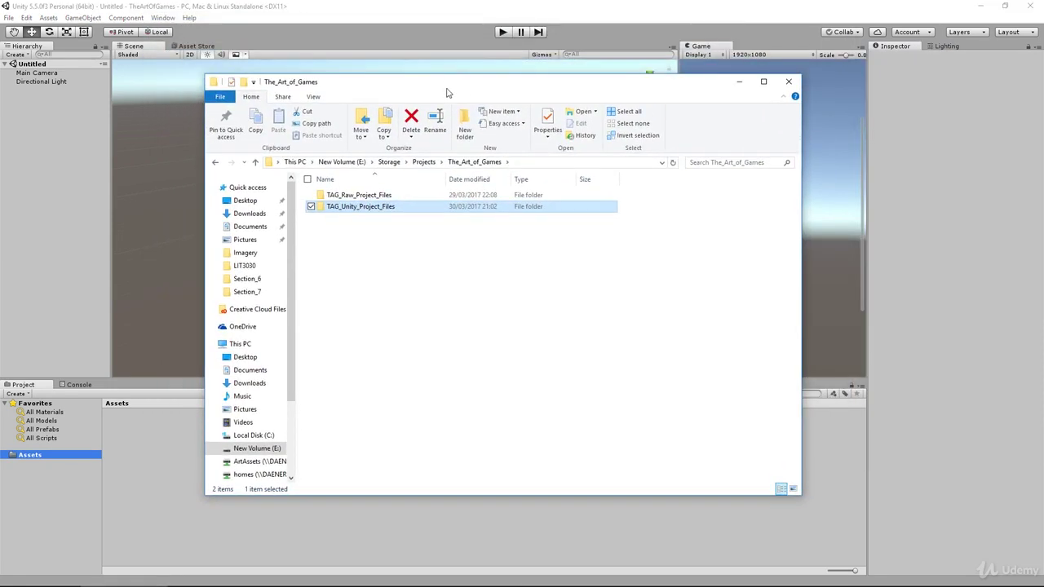
{"action": "left_click", "coordinate": [336, 220]}
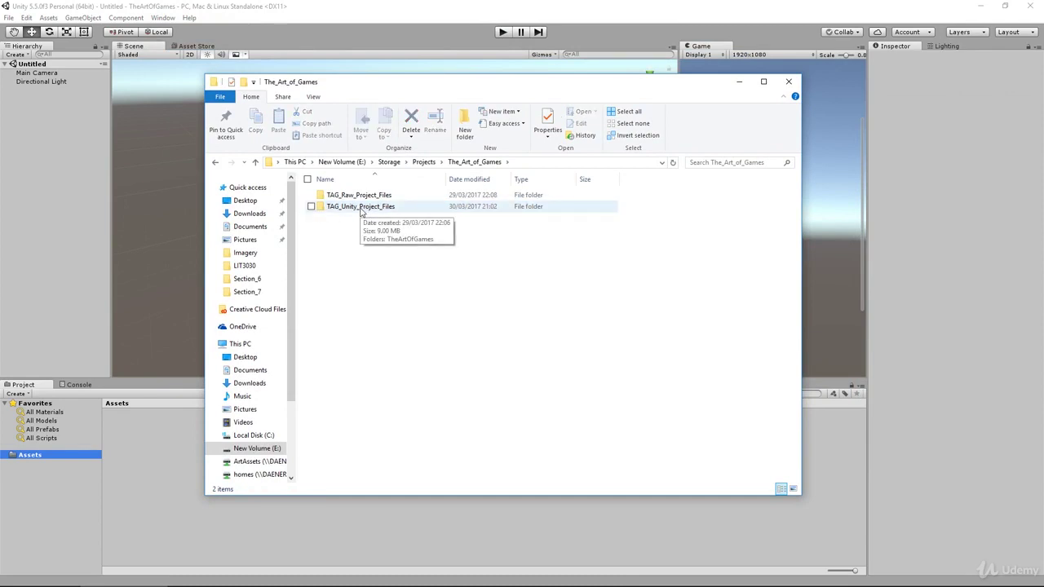
{"action": "double_click", "coordinate": [361, 208]}
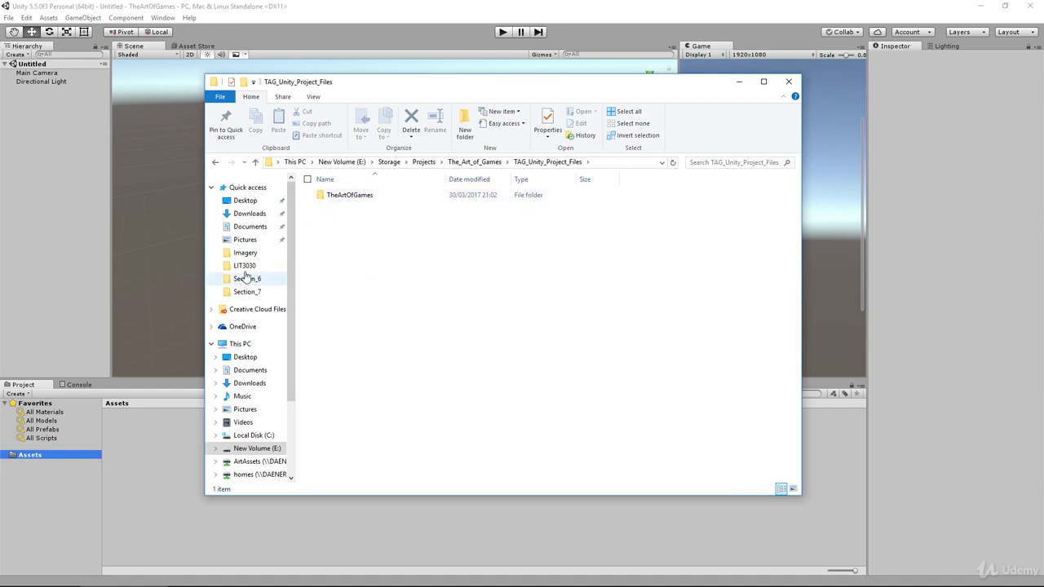
{"action": "double_click", "coordinate": [347, 195]}
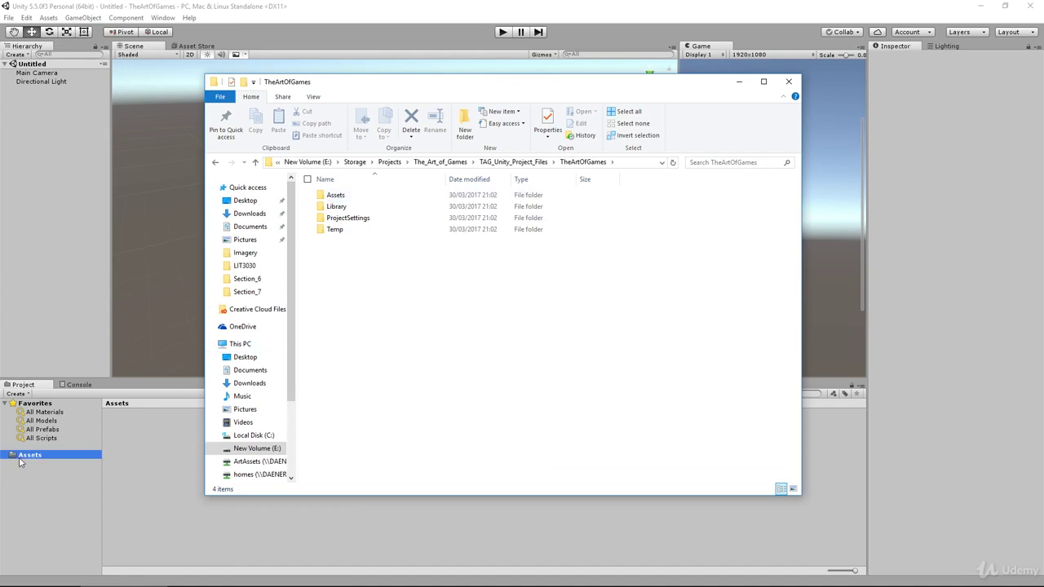
{"action": "double_click", "coordinate": [348, 195]}
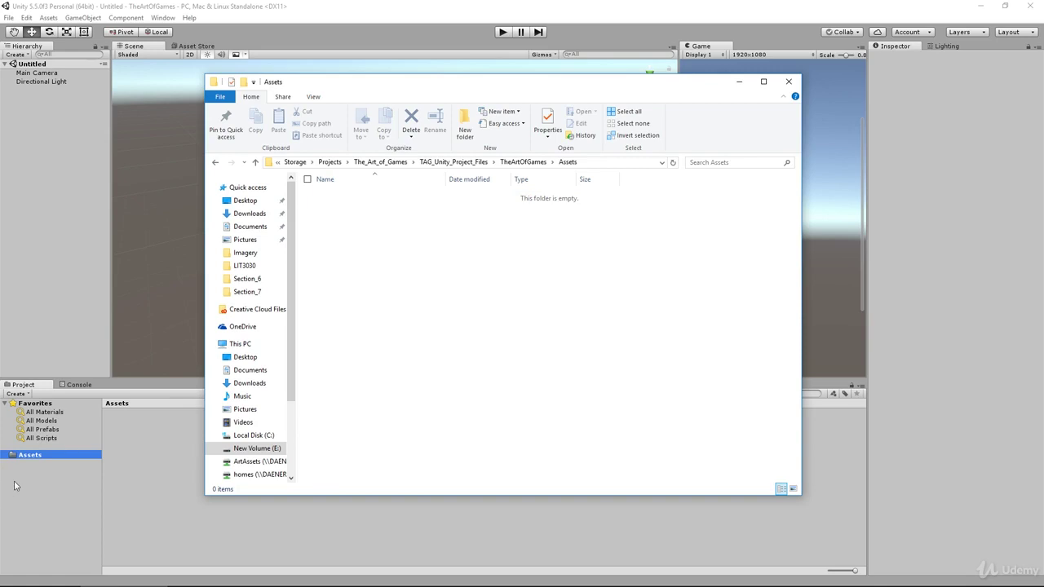
{"action": "left_click_drag", "start_coordinate": [340, 87], "coordinate": [547, 94]}
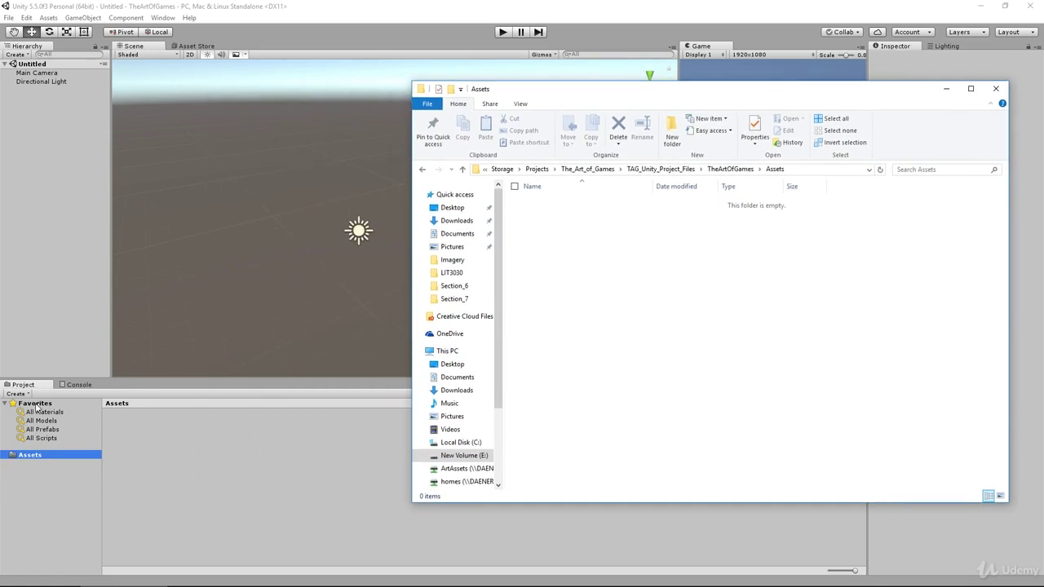
Return to Unity and create a folder named Meshes inside the project's Assets folder
{"action": "left_click", "coordinate": [27, 457]}
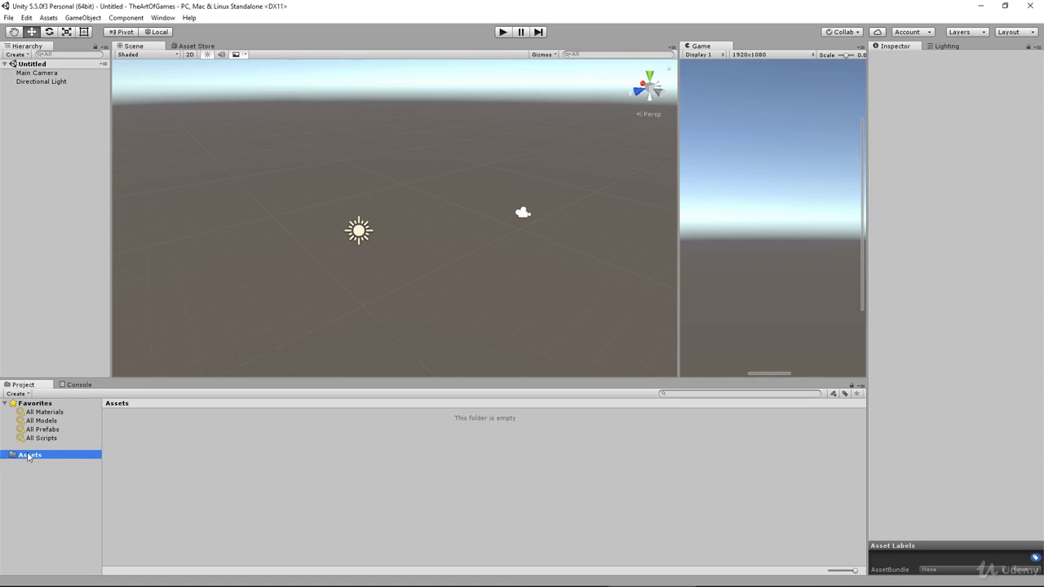
{"action": "right_click", "coordinate": [28, 457]}
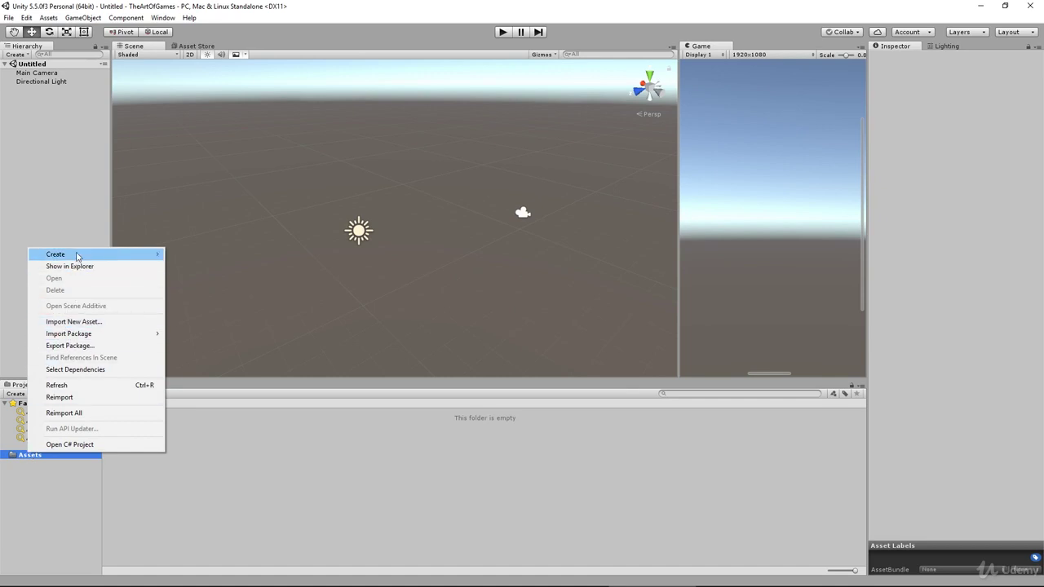
{"action": "mouse_move", "coordinate": [77, 253]}
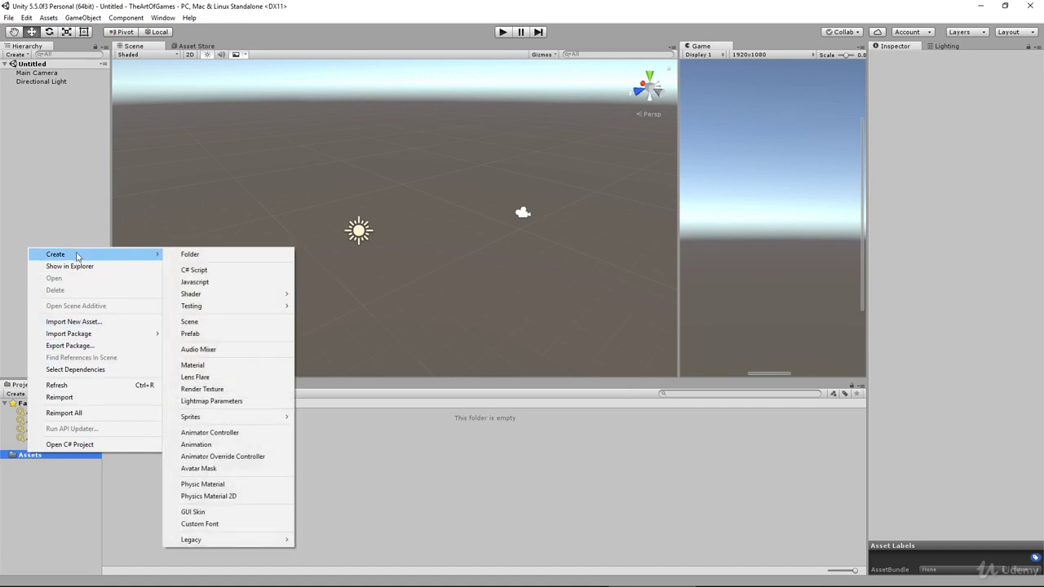
{"action": "left_click", "coordinate": [189, 255]}
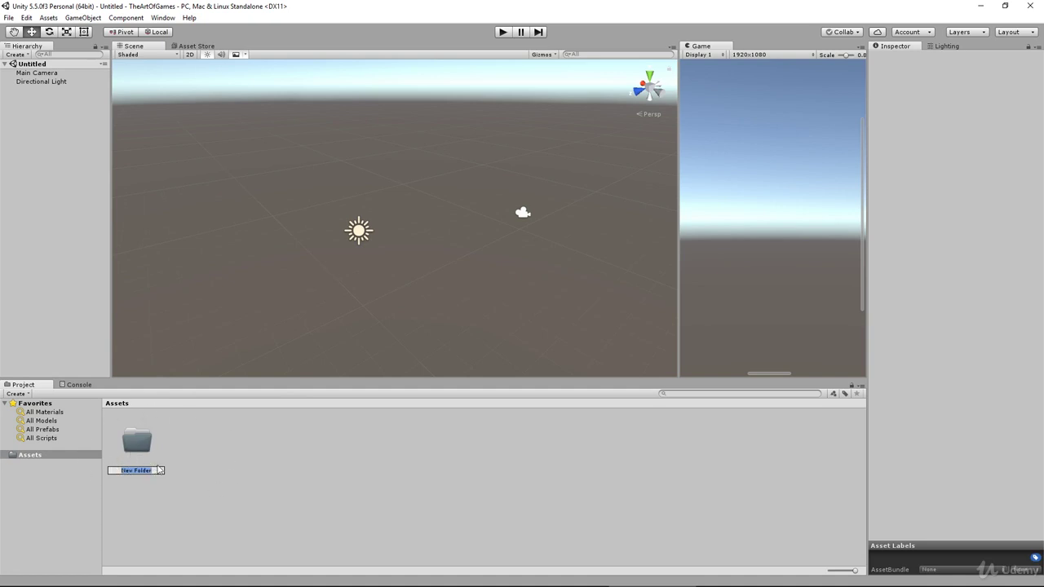
{"action": "type", "text": "Meshes"}
{"action": "key", "text": "Return"}
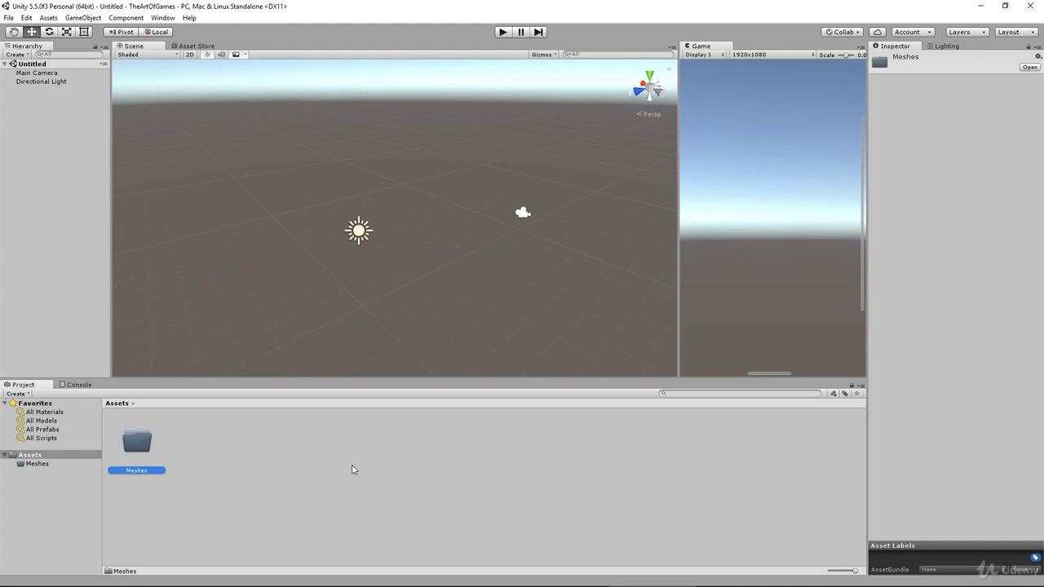
{"action": "left_click", "coordinate": [347, 455]}
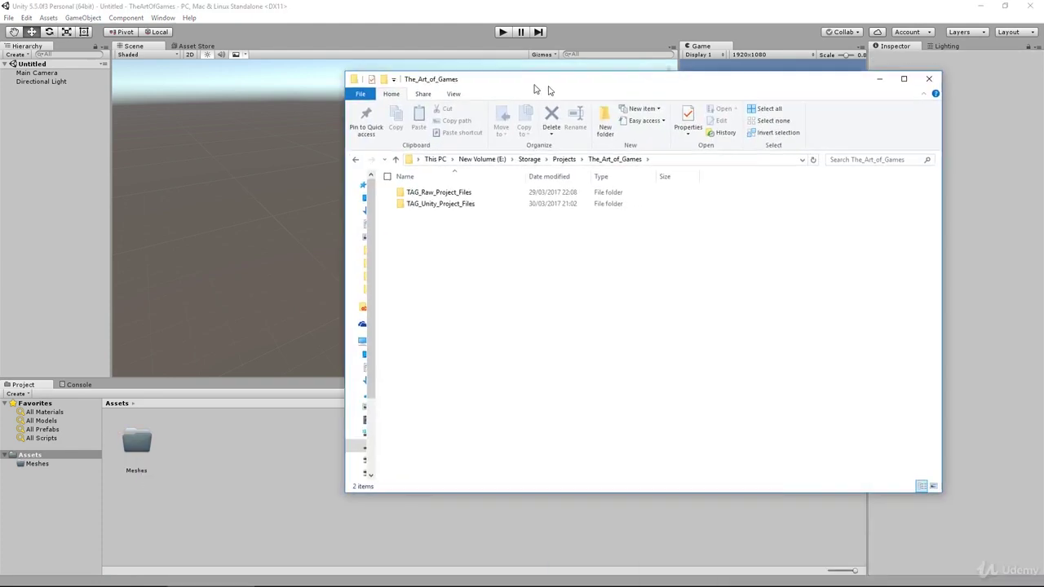
In File Explorer, open the Meshes folder under TheArtOfGames project's Assets in TAG_Unity_Project_Files
{"action": "left_click_drag", "start_coordinate": [540, 77], "coordinate": [352, 105]}
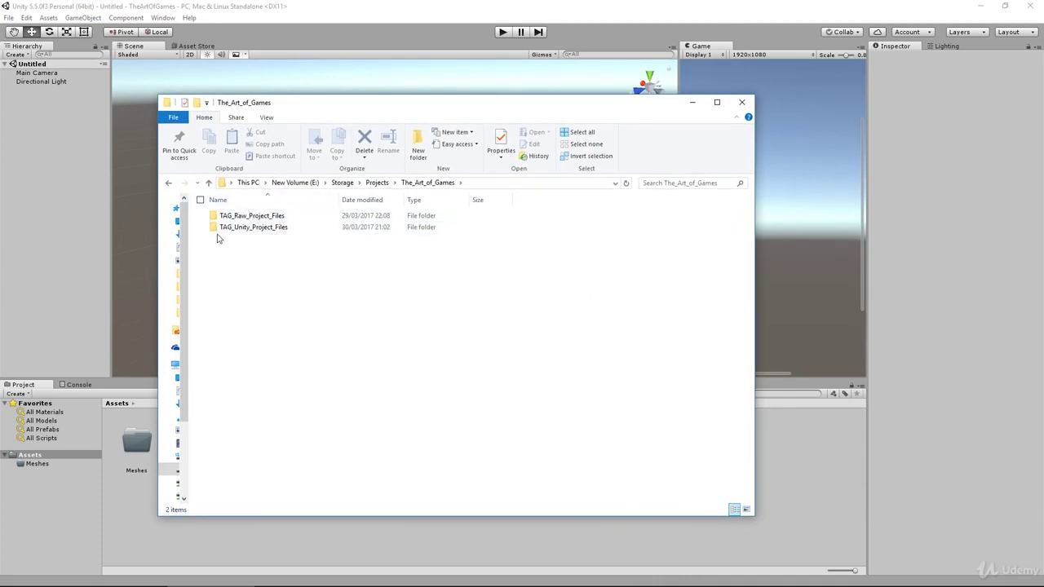
{"action": "left_click", "coordinate": [234, 229]}
{"action": "double_click", "coordinate": [242, 230]}
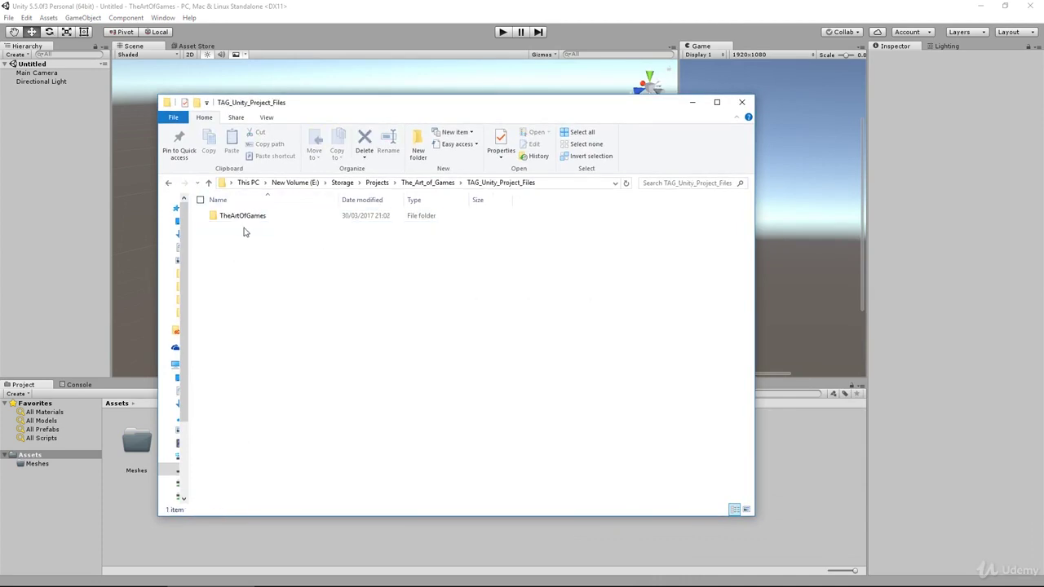
{"action": "double_click", "coordinate": [250, 218]}
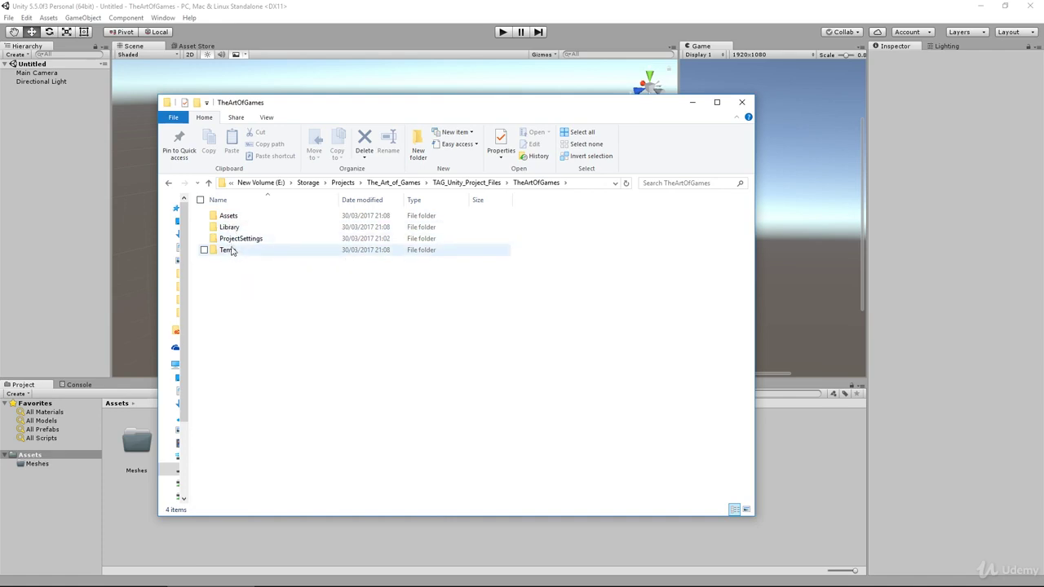
{"action": "double_click", "coordinate": [230, 218]}
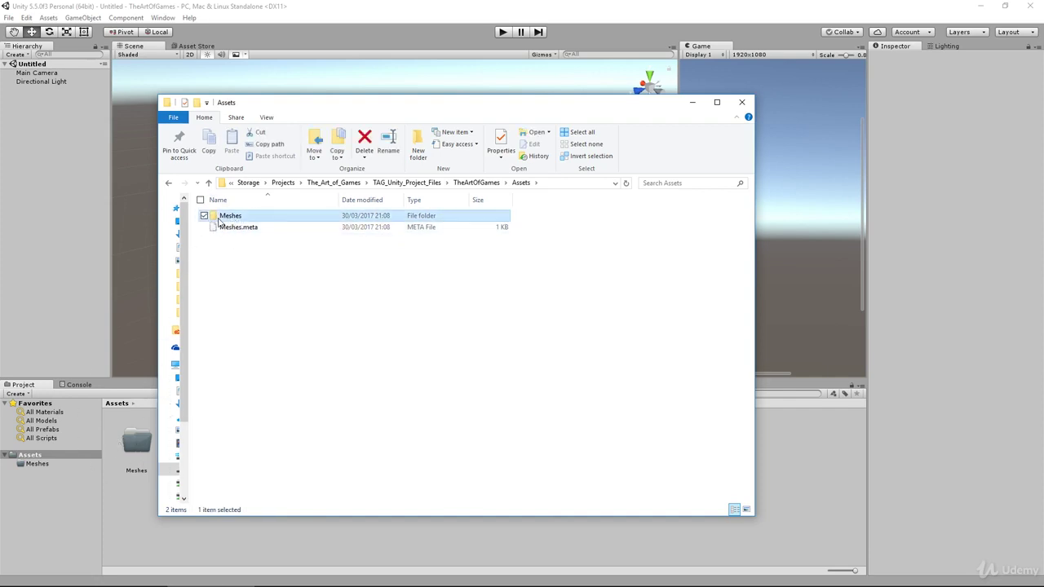
{"action": "double_click", "coordinate": [220, 220]}
{"action": "left_click_drag", "start_coordinate": [354, 110], "coordinate": [273, 92]}
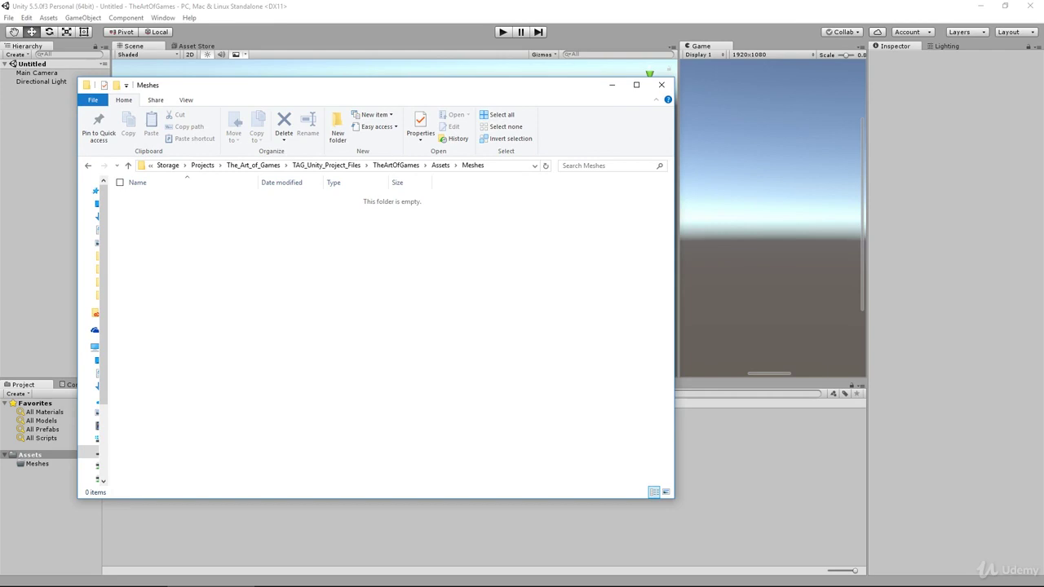
Copy the Scale_Box_One_Unit 3ds Max file from the TAG_Raw_Project_Files Meshes folder into the Unity project's Meshes folder
{"action": "left_click_drag", "start_coordinate": [344, 92], "coordinate": [628, 104]}
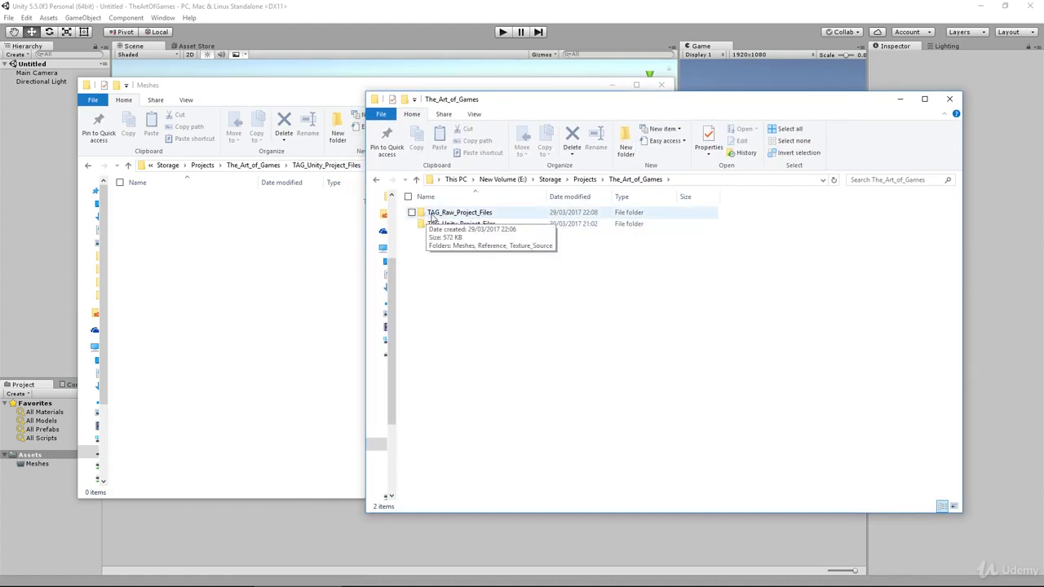
{"action": "double_click", "coordinate": [482, 214]}
{"action": "double_click", "coordinate": [436, 213]}
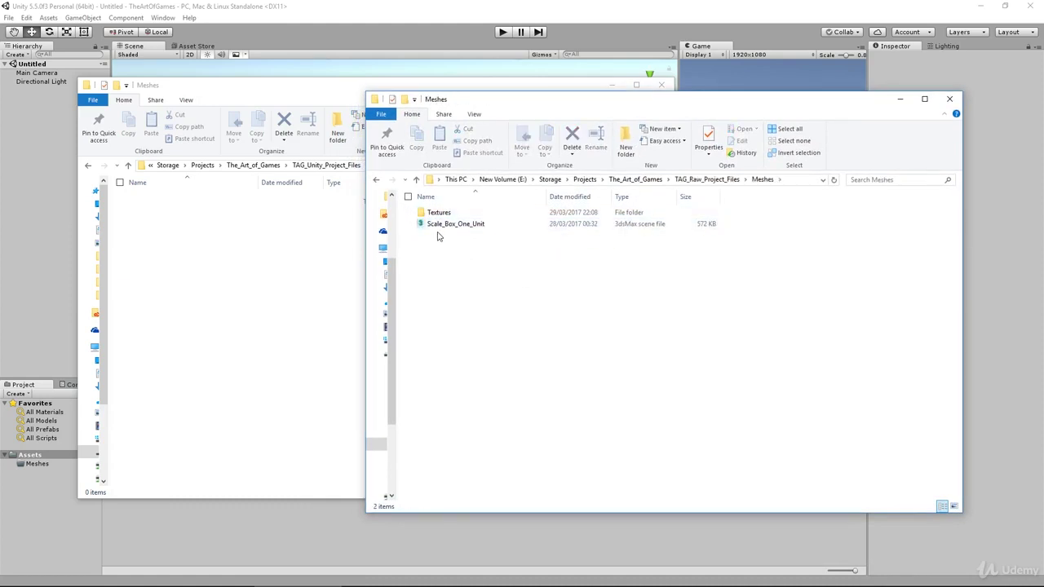
{"action": "left_click", "coordinate": [437, 227]}
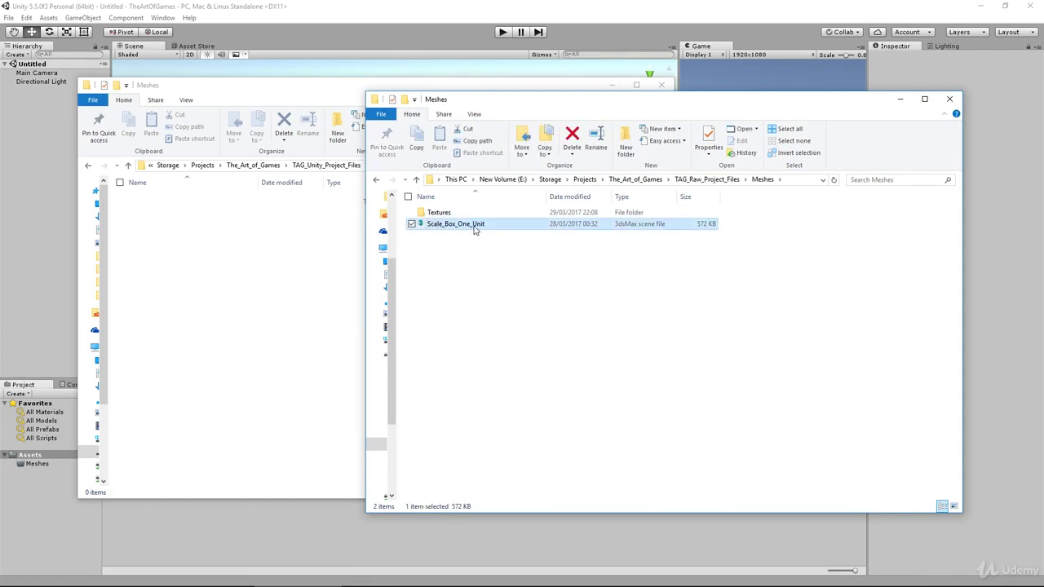
{"action": "right_click", "coordinate": [475, 230]}
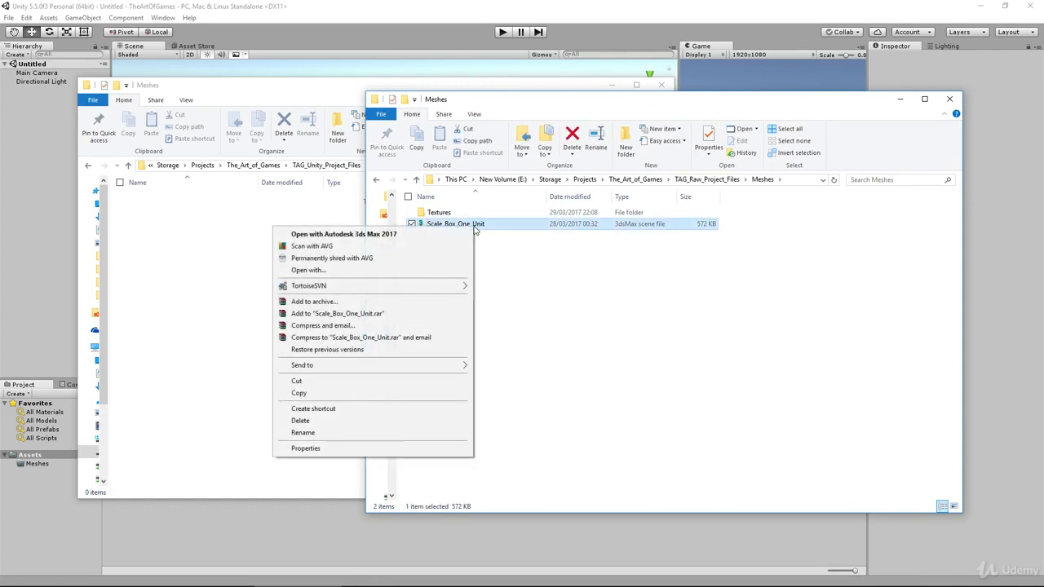
{"action": "left_click", "coordinate": [399, 392]}
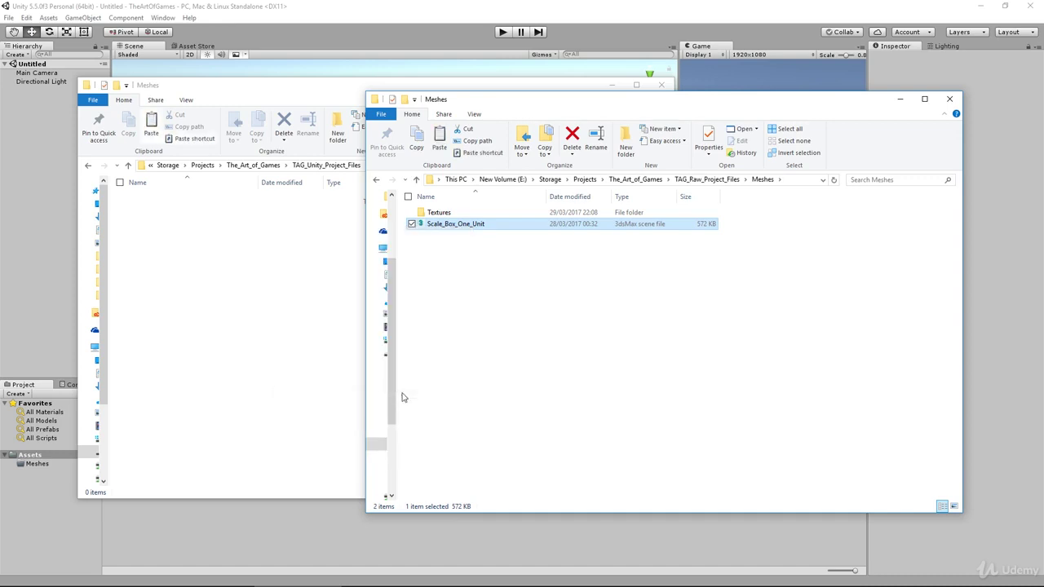
{"action": "left_click", "coordinate": [264, 279]}
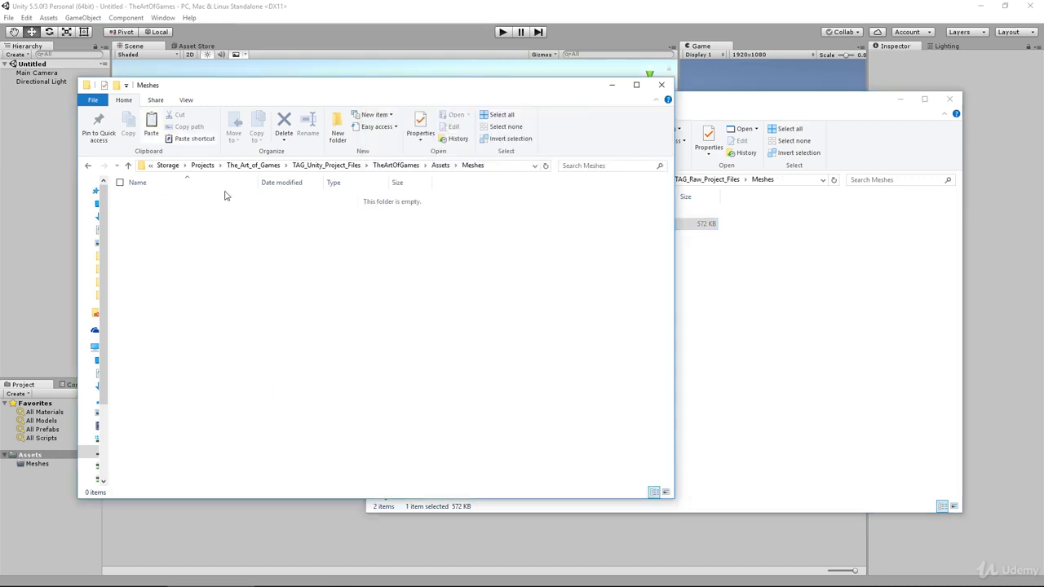
{"action": "right_click", "coordinate": [247, 262]}
{"action": "left_click", "coordinate": [193, 337]}
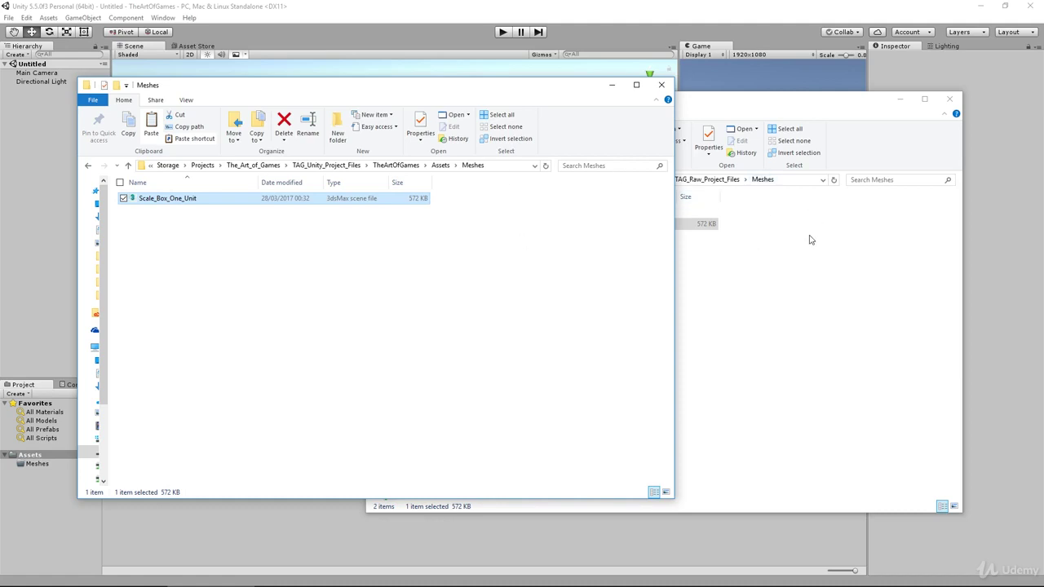
Minimise the File Explorer windows, return to Unity and examine the imported Scale_Box_One_Unit asset's contents in the Meshes folder
{"action": "left_click", "coordinate": [901, 99]}
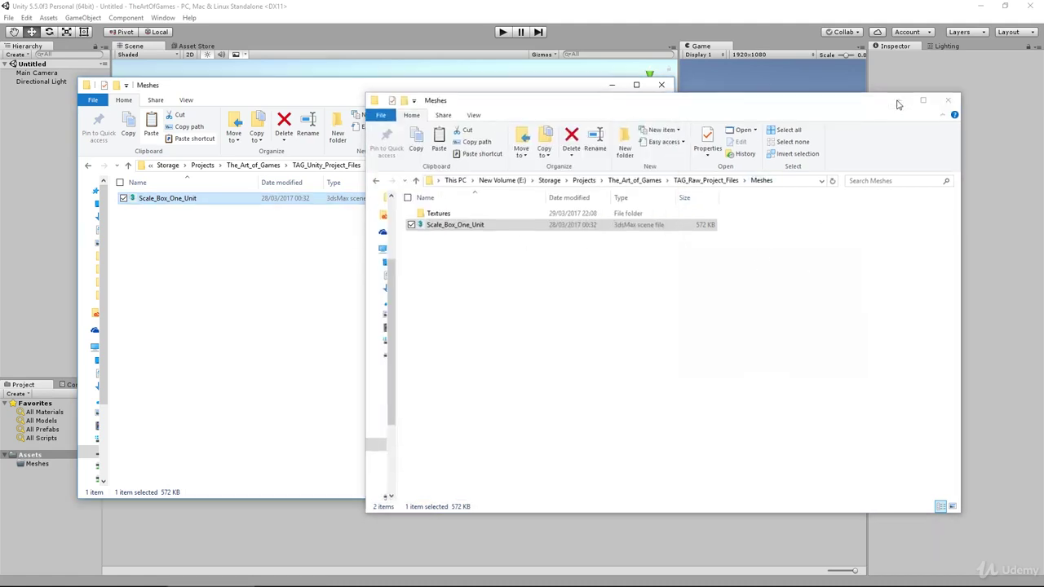
{"action": "left_click", "coordinate": [612, 87]}
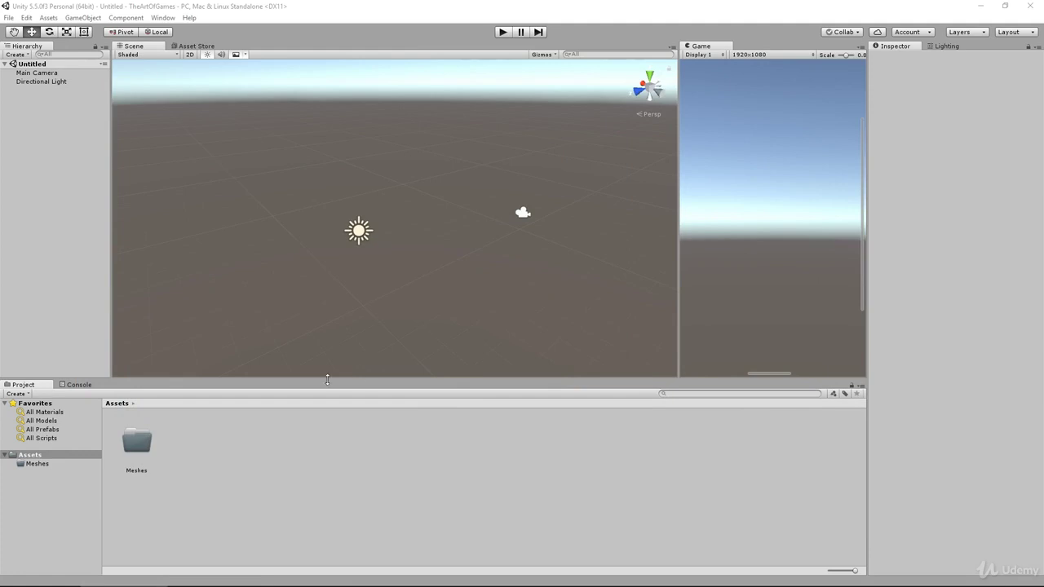
{"action": "left_click", "coordinate": [243, 7]}
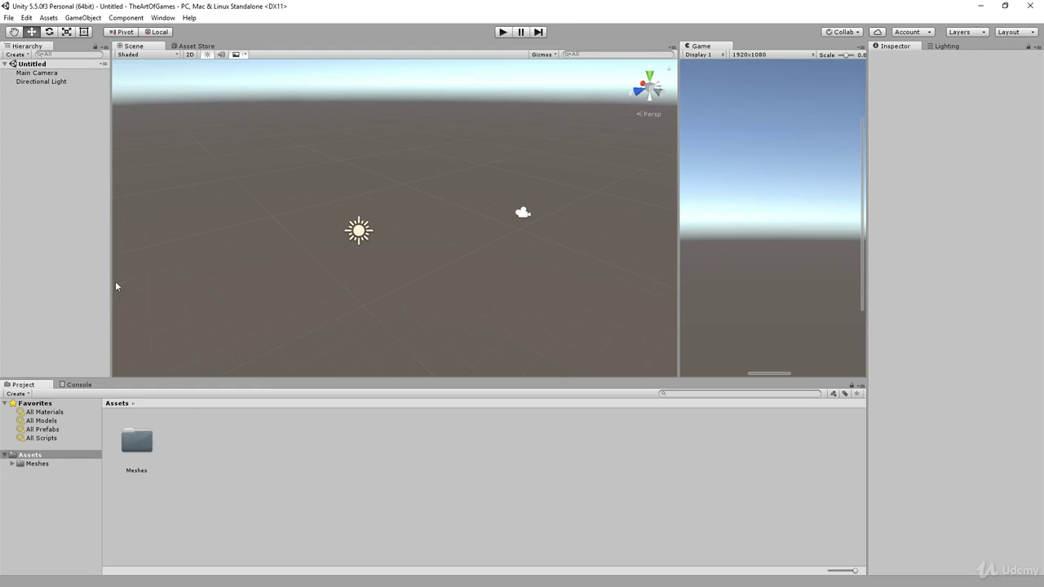
{"action": "double_click", "coordinate": [141, 444]}
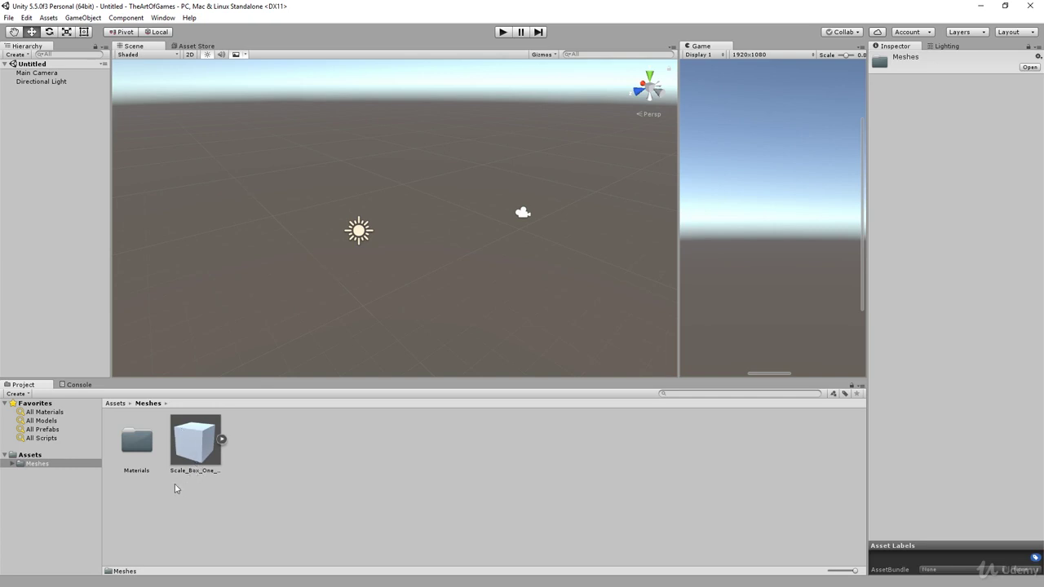
{"action": "left_click", "coordinate": [221, 440]}
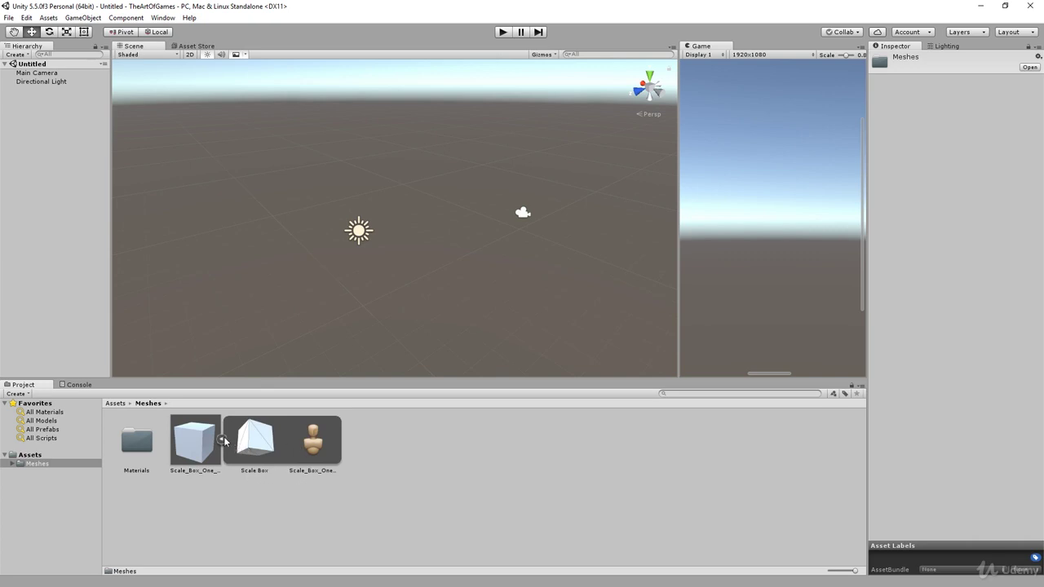
{"action": "left_click", "coordinate": [222, 439]}
Add a 3D Cube to the scene and move it along the X axis to about 1.47
{"action": "left_click_drag", "start_coordinate": [303, 249], "coordinate": [313, 191], "text": "alt"}
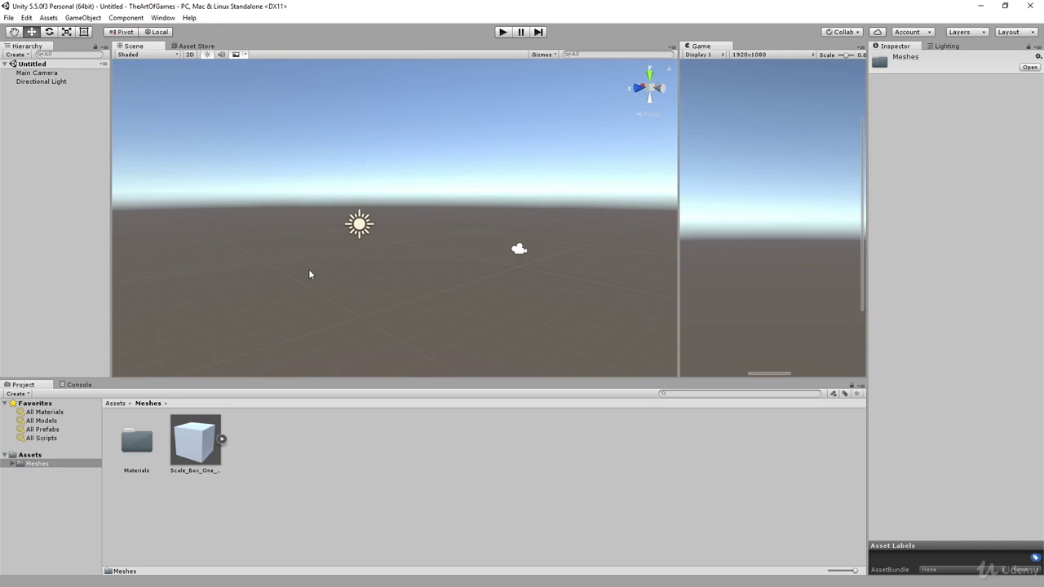
{"action": "left_click", "coordinate": [188, 458]}
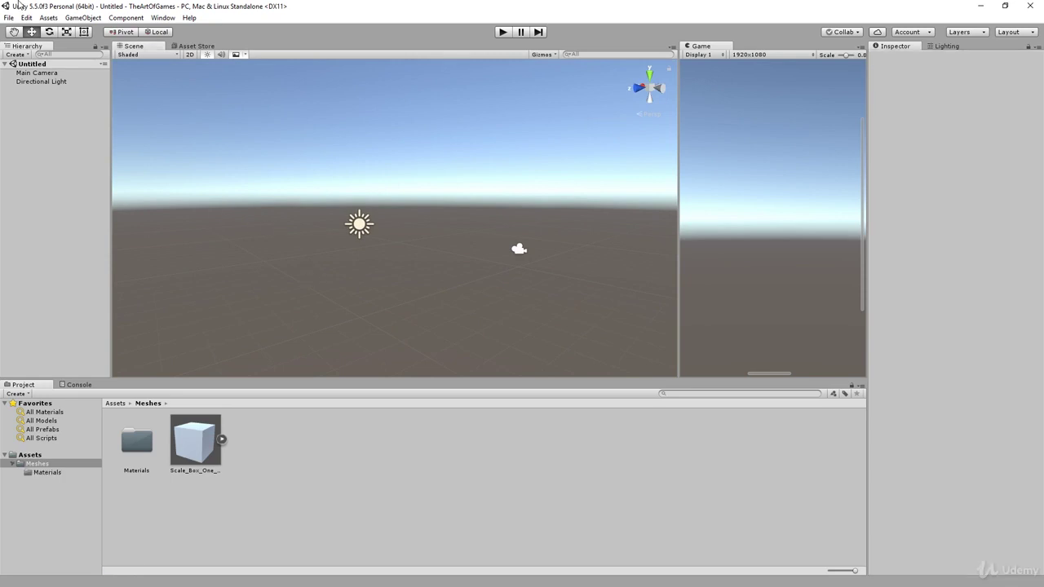
{"action": "left_click", "coordinate": [33, 31]}
{"action": "left_click", "coordinate": [78, 18]}
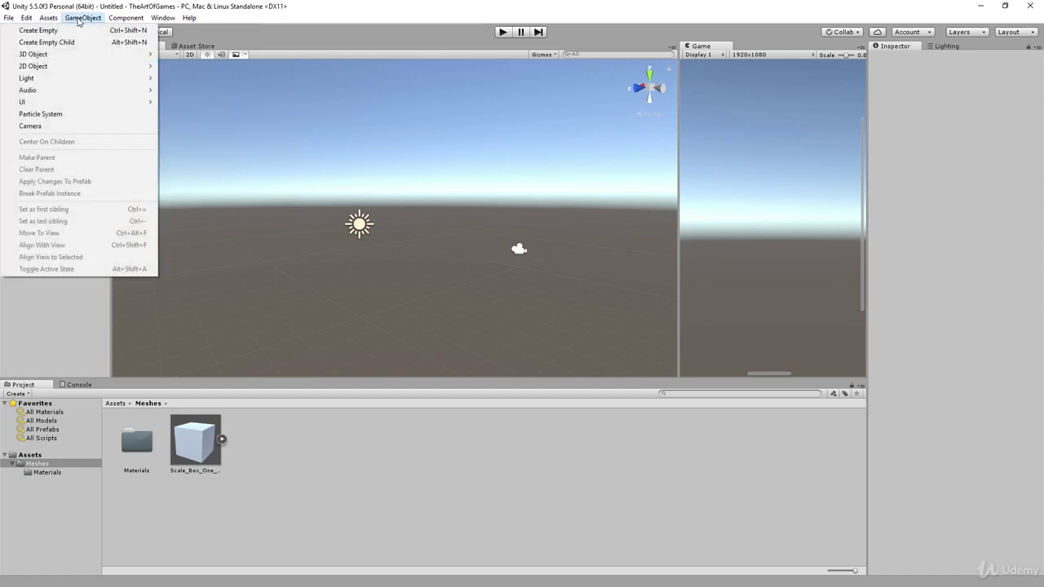
{"action": "mouse_move", "coordinate": [49, 54]}
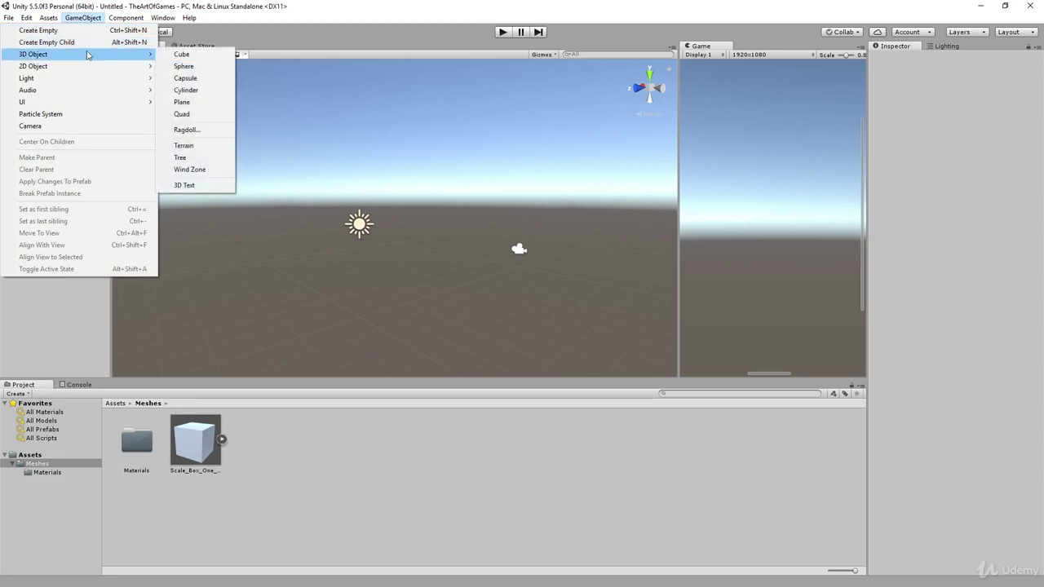
{"action": "left_click", "coordinate": [182, 54]}
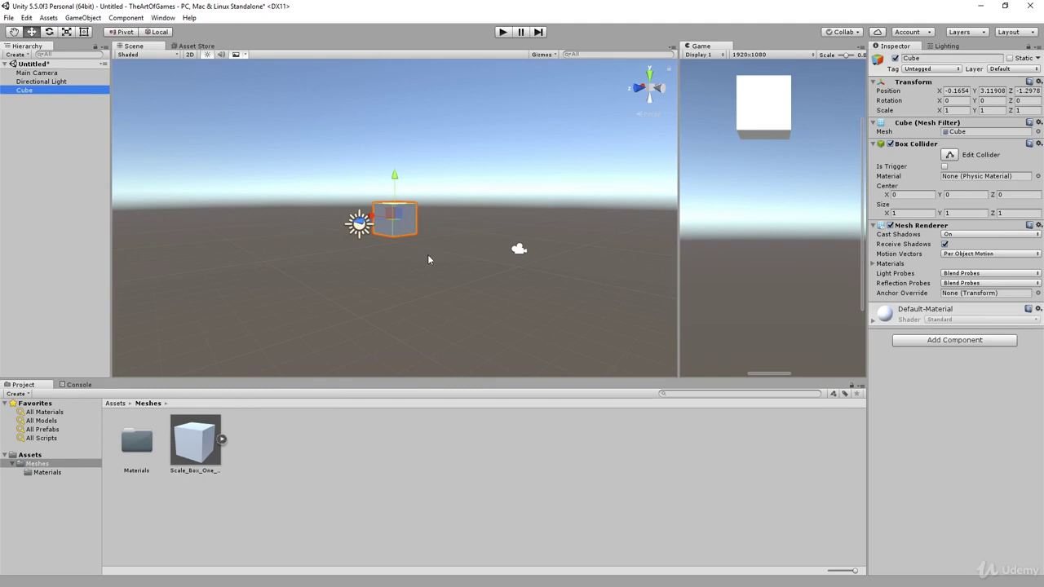
{"action": "left_click_drag", "start_coordinate": [430, 247], "coordinate": [310, 237], "text": "alt"}
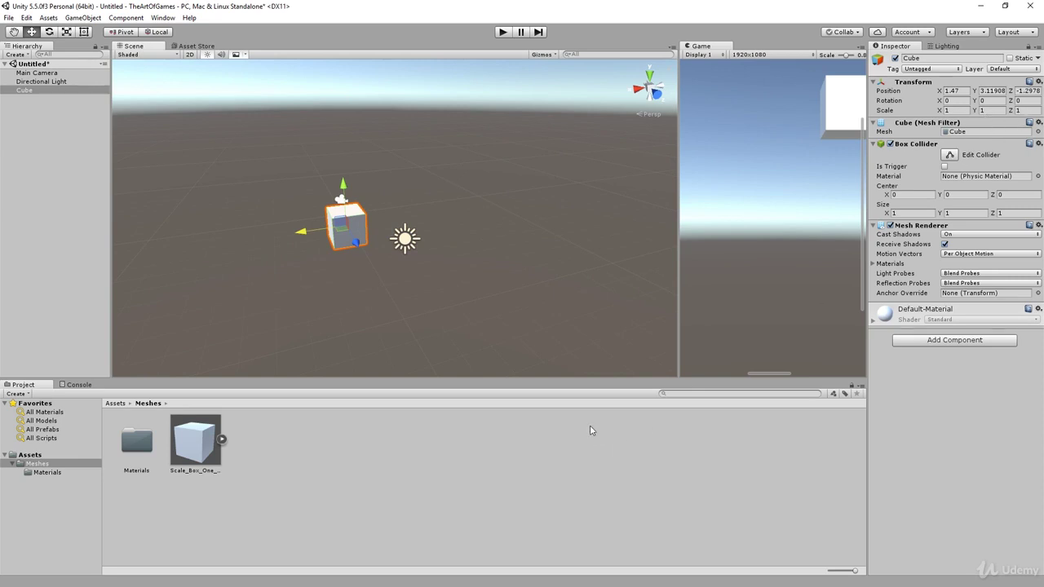
Place the Scale_Box_One_Unit mesh in the scene near the Cube, at about X 2.99, Y 1.44, Z -1.13
{"action": "left_click", "coordinate": [203, 439]}
{"action": "left_click_drag", "start_coordinate": [202, 434], "coordinate": [310, 292]}
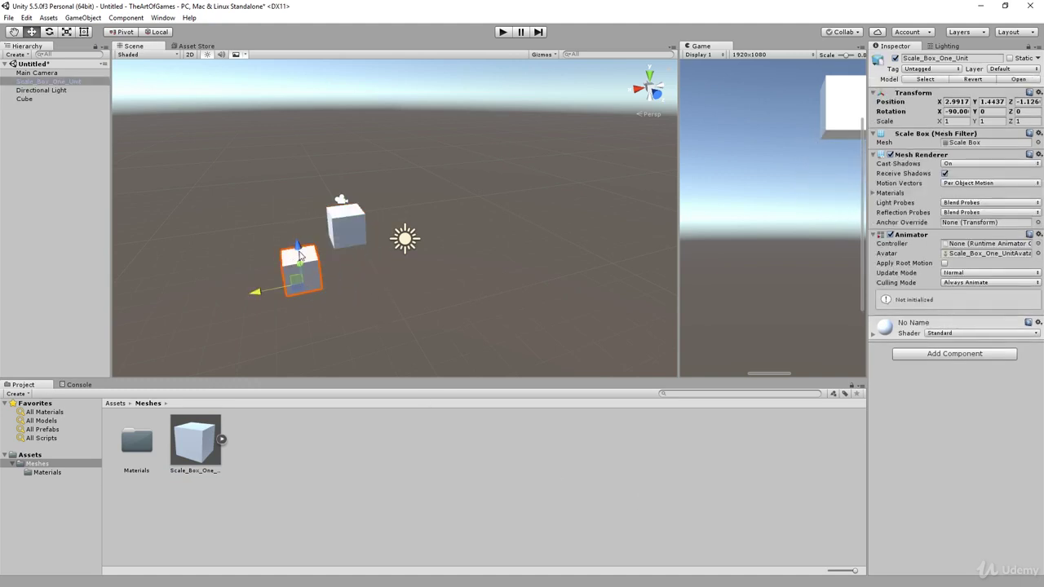
{"action": "left_click_drag", "start_coordinate": [338, 278], "coordinate": [340, 243], "text": "alt"}
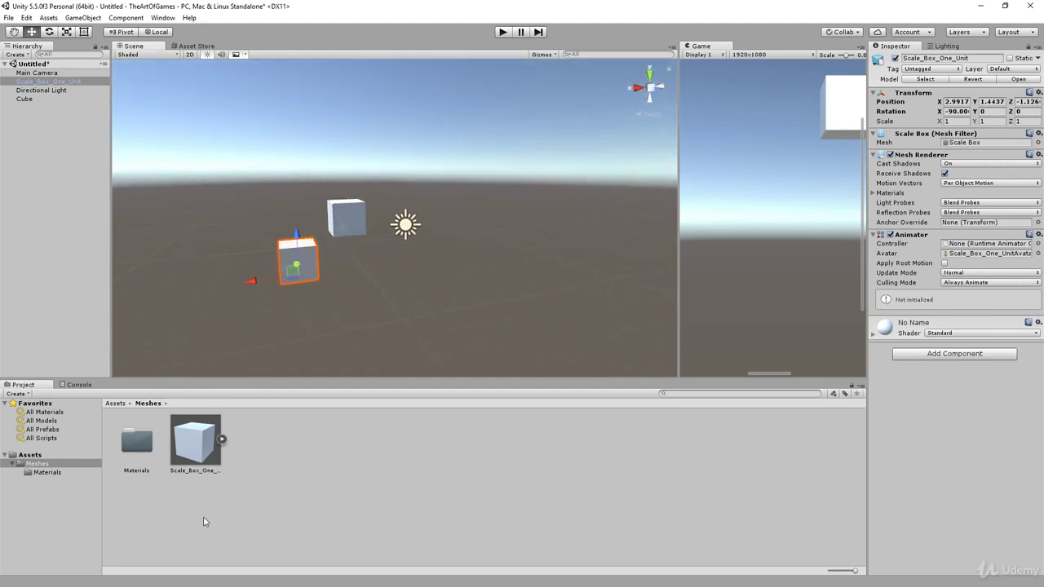
Set the albedo colour of the imported No Name material to red (FF0000FF) and return to the Meshes folder
{"action": "double_click", "coordinate": [139, 443]}
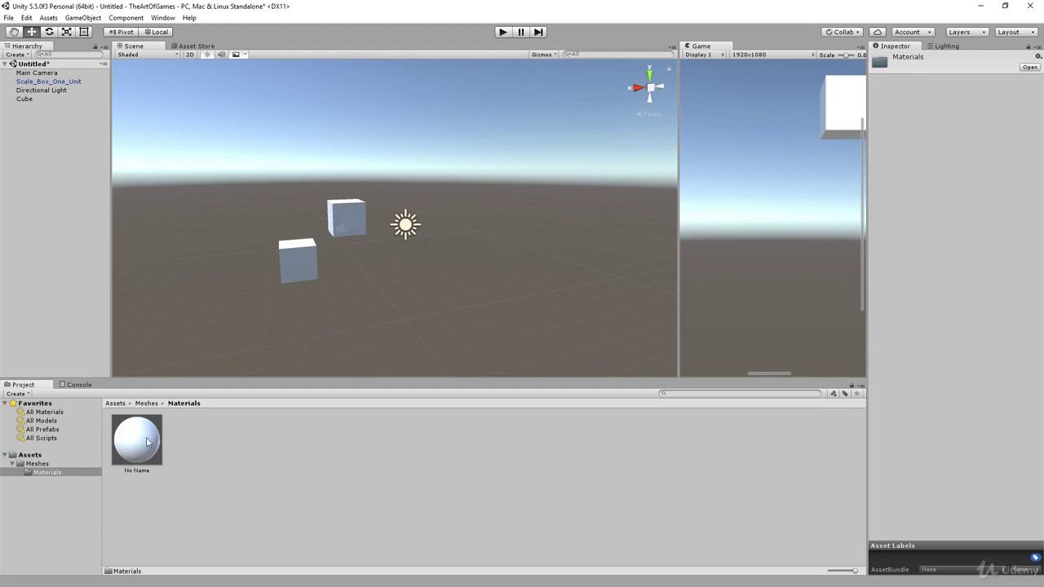
{"action": "left_click", "coordinate": [147, 443]}
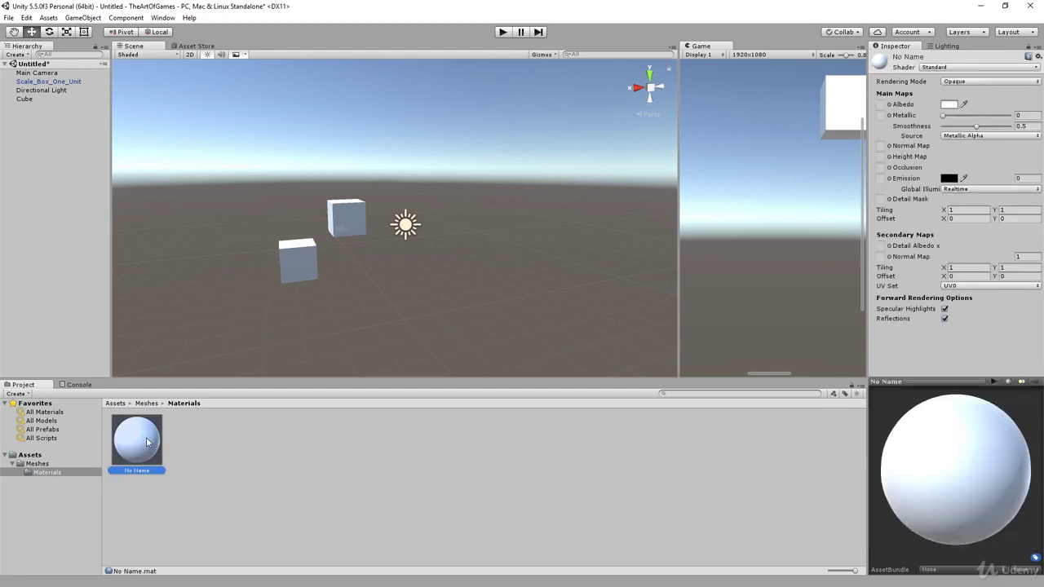
{"action": "left_click", "coordinate": [948, 105]}
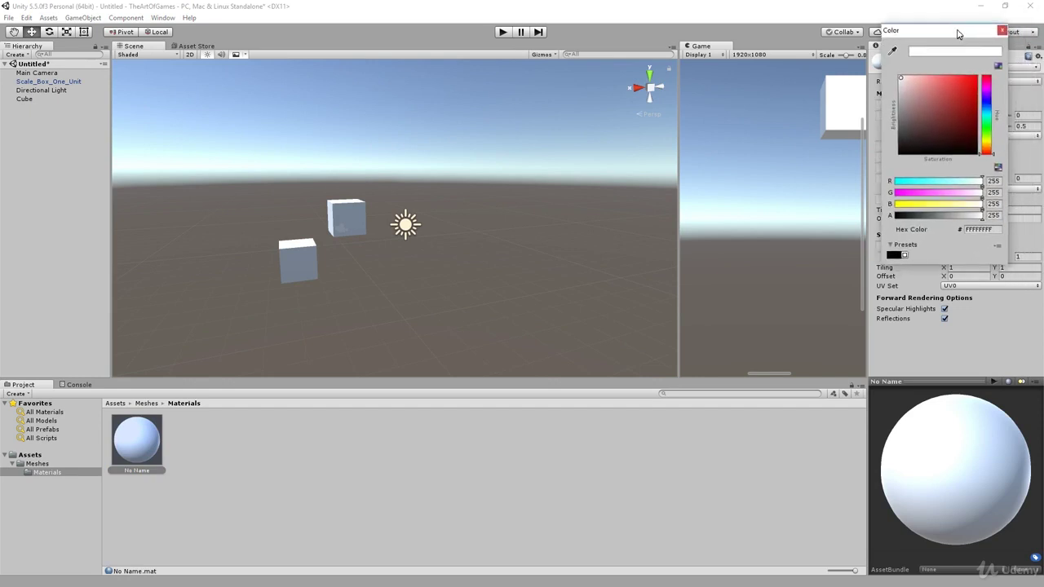
{"action": "left_click_drag", "start_coordinate": [962, 106], "coordinate": [993, 54]}
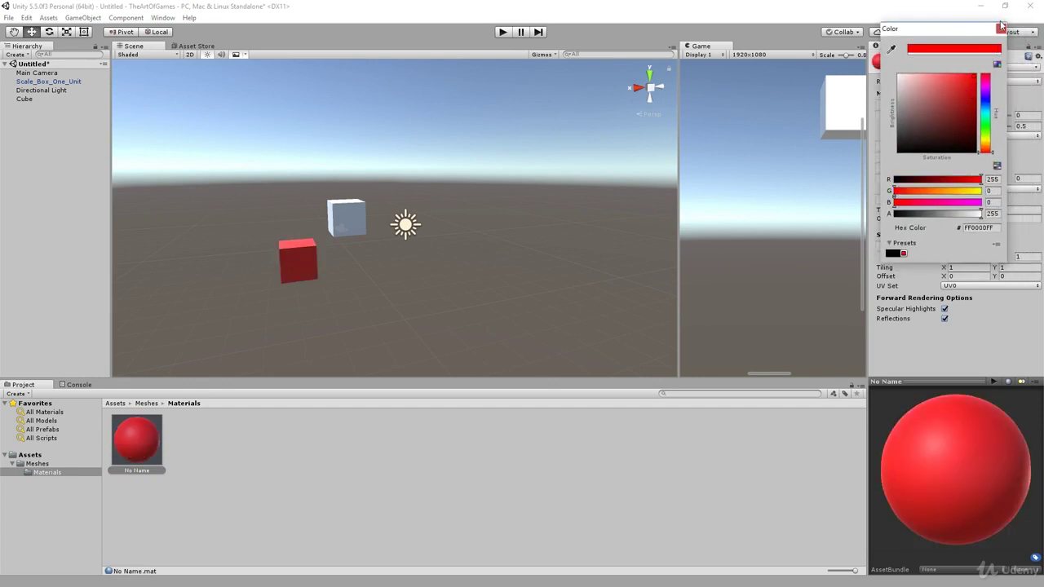
{"action": "left_click", "coordinate": [1000, 29]}
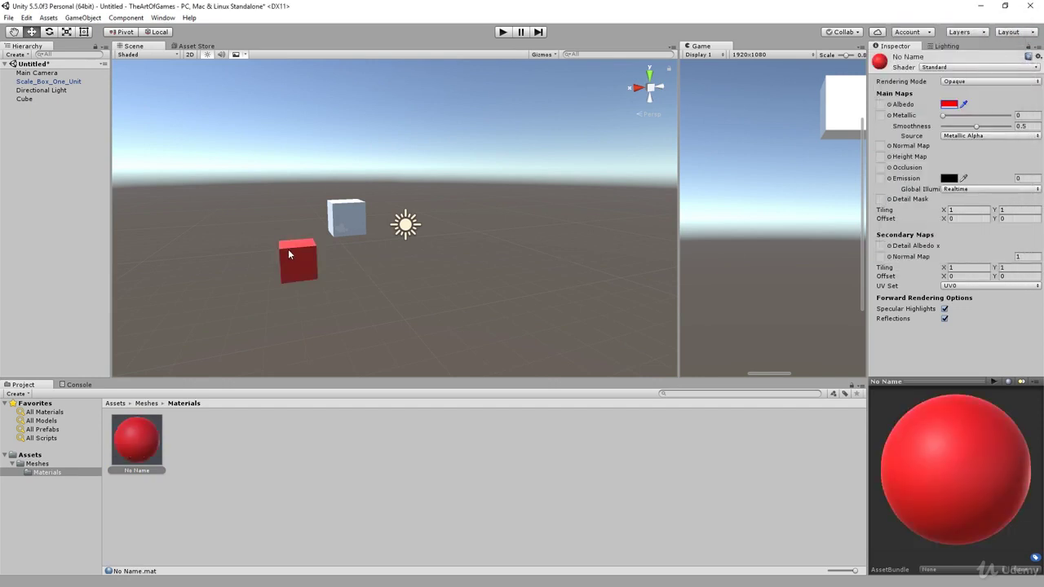
{"action": "left_click", "coordinate": [148, 404]}
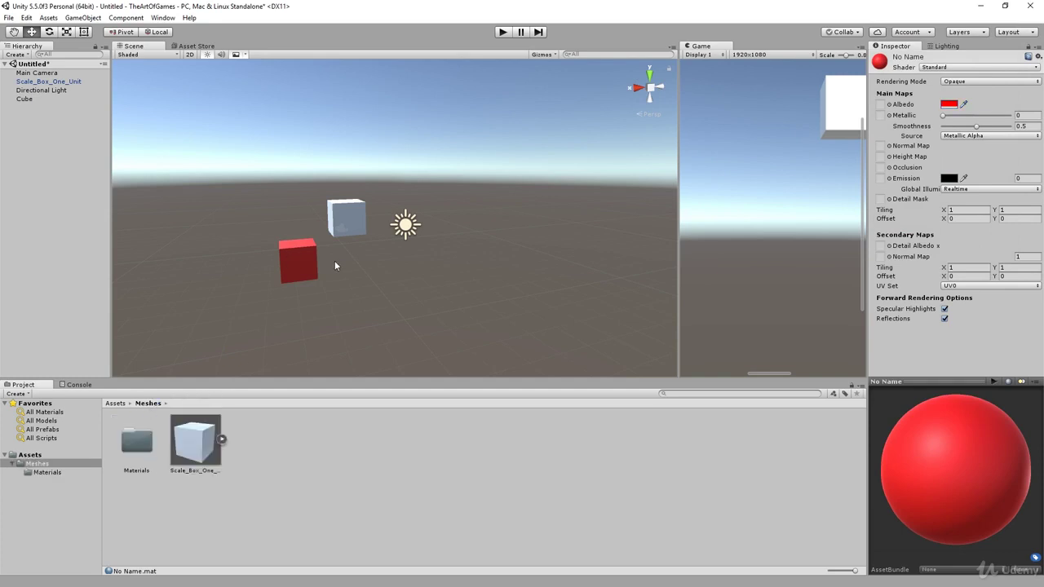
Compare the components of the red Scale_Box_One_Unit with those of the built-in Cube by selecting each in turn
{"action": "left_click", "coordinate": [299, 256]}
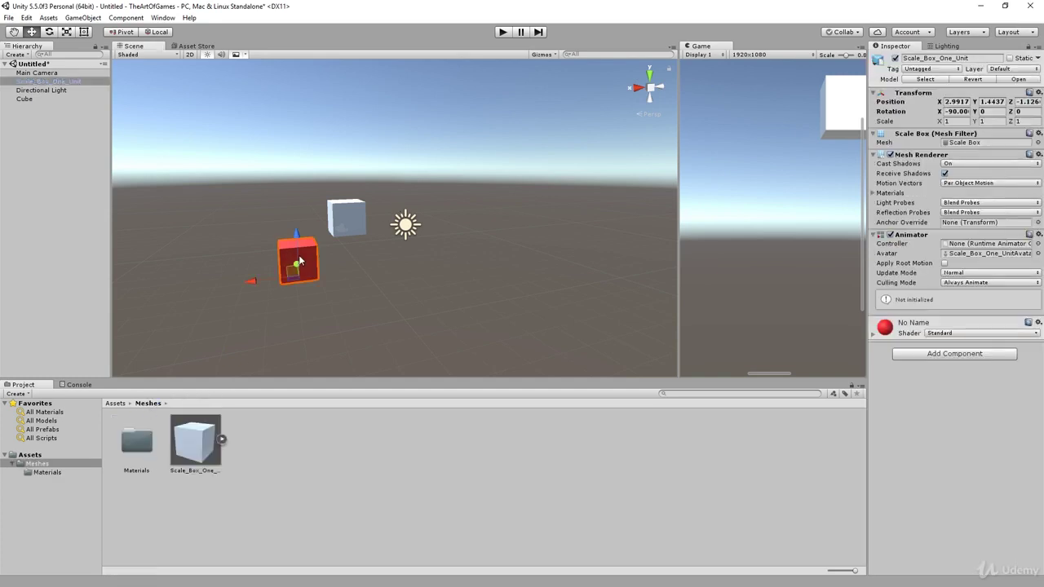
{"action": "left_click", "coordinate": [343, 227]}
{"action": "left_click", "coordinate": [355, 207]}
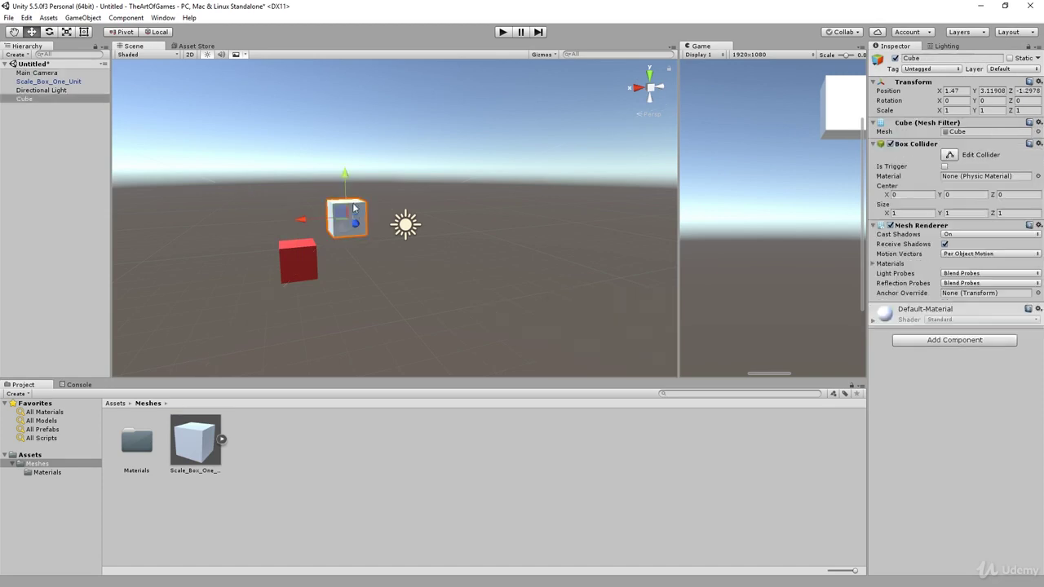
{"action": "left_click", "coordinate": [310, 263]}
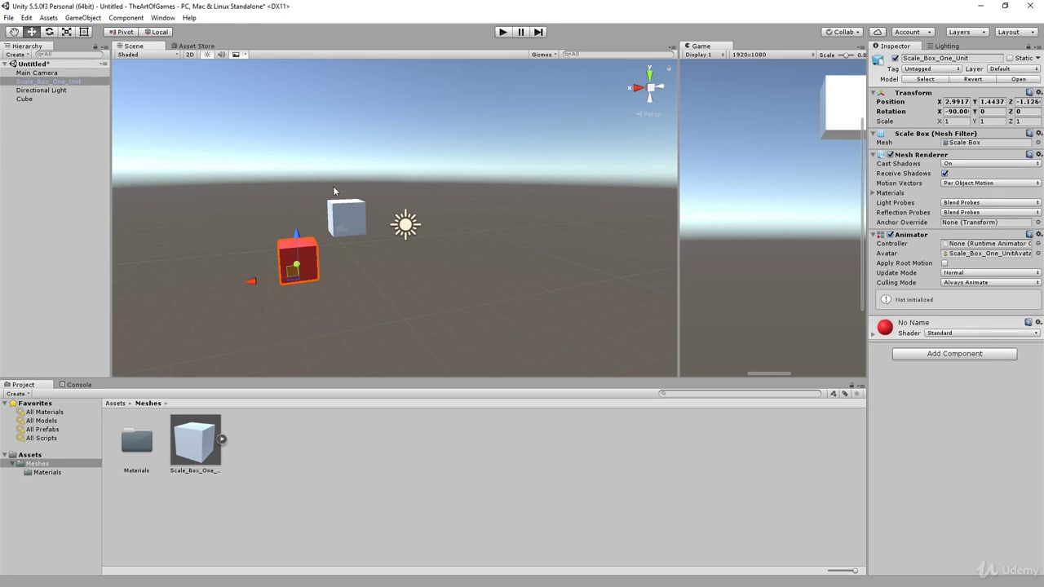
{"action": "left_click", "coordinate": [345, 213]}
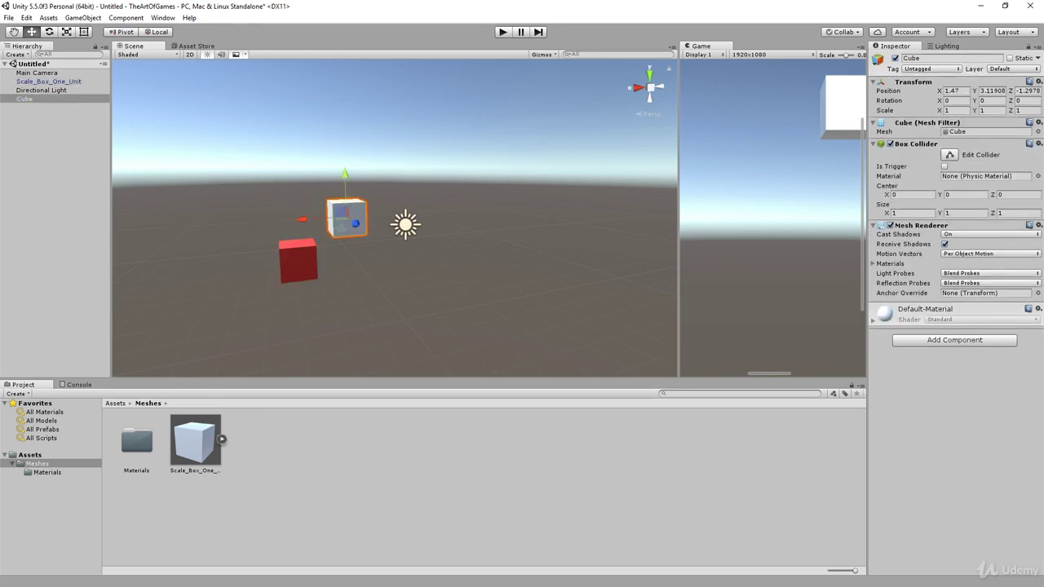
{"action": "left_click", "coordinate": [314, 259]}
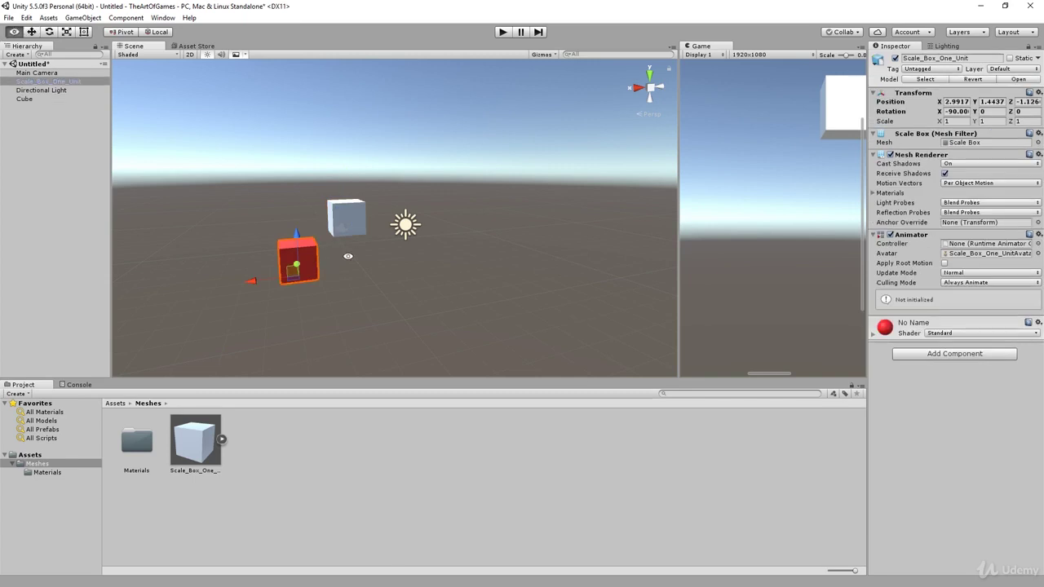
Raise the red box to about Y 2.68 and move it along X against the Cube to compare their sizes
{"action": "left_click_drag", "start_coordinate": [362, 281], "coordinate": [436, 306], "text": "alt"}
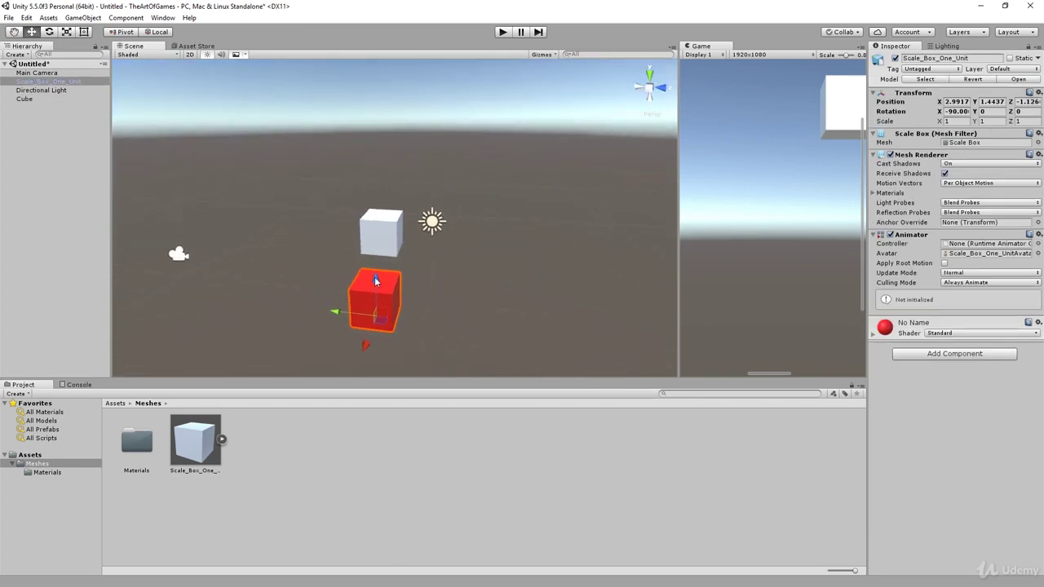
{"action": "left_click_drag", "start_coordinate": [376, 280], "coordinate": [390, 305]}
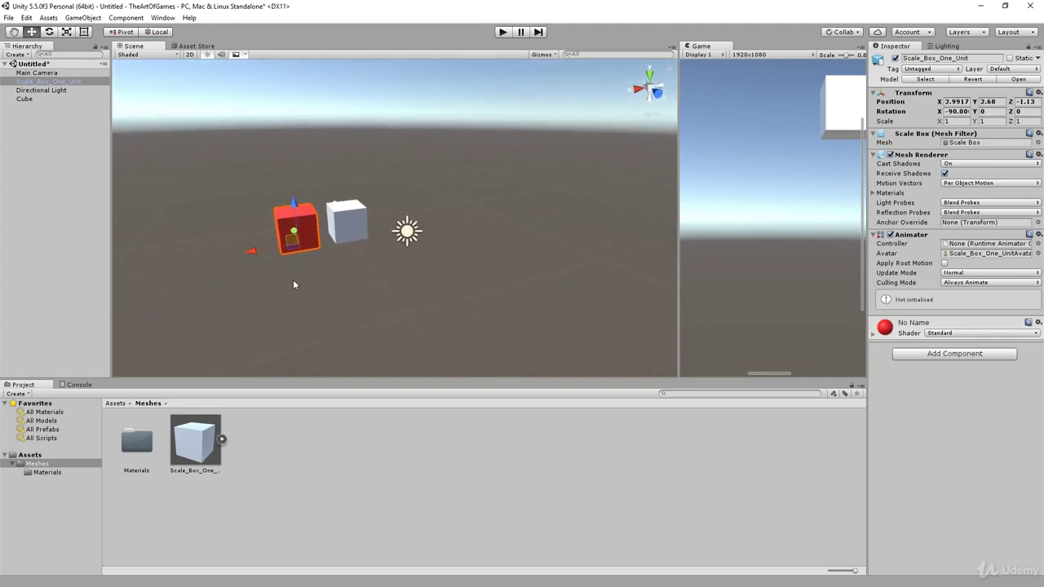
{"action": "left_click_drag", "start_coordinate": [251, 256], "coordinate": [266, 259]}
{"action": "left_click", "coordinate": [478, 271]}
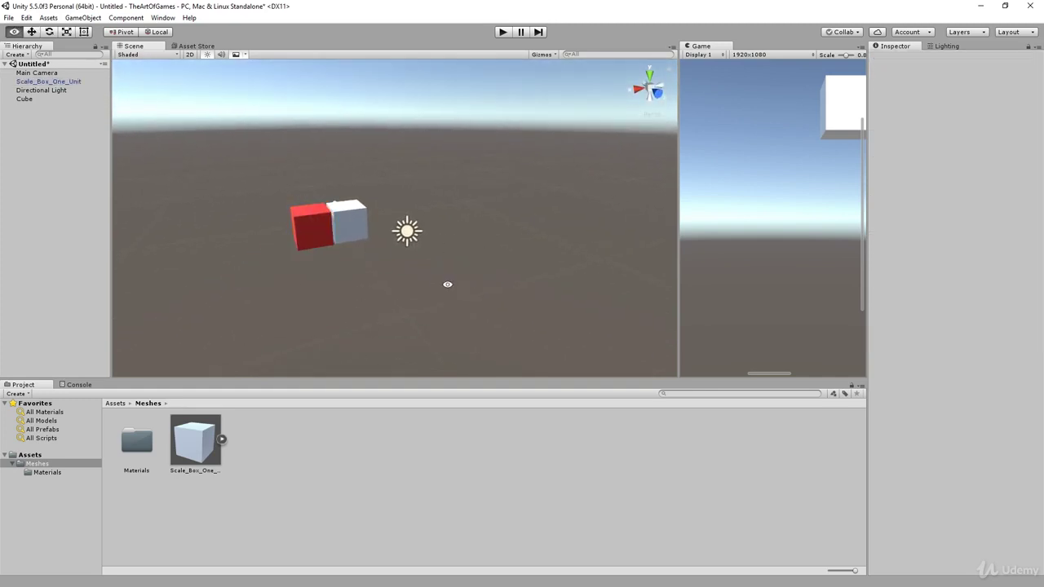
{"action": "left_click_drag", "start_coordinate": [424, 303], "coordinate": [392, 237], "text": "alt"}
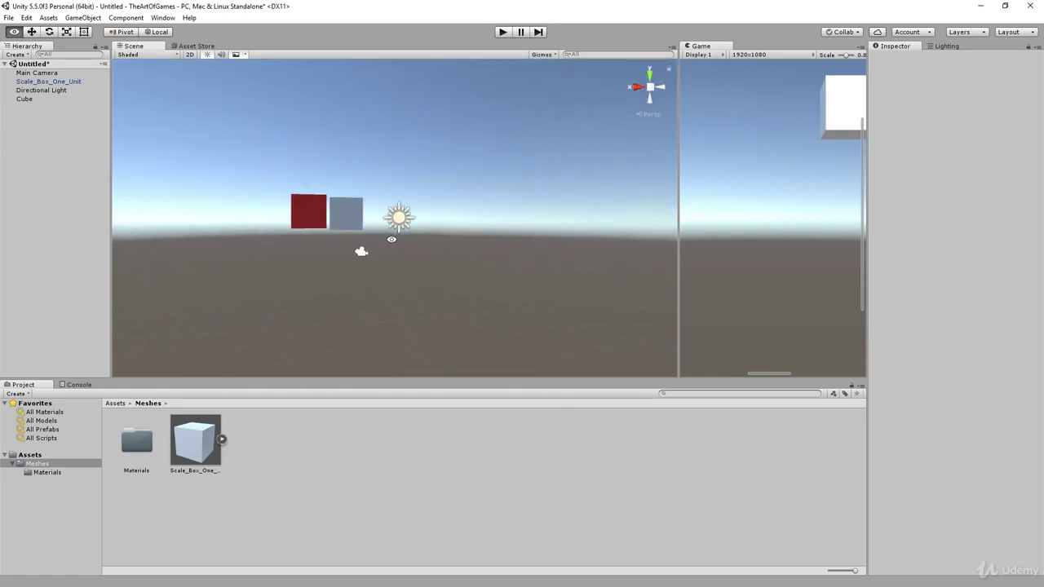
Line up the red Scale_Box_One_Unit with the Cube at about Y 2.616 and Z -1.268, and compare their sizes from several angles
{"action": "scroll", "coordinate": [310, 204], "scroll_direction": "up", "scroll_amount": 3}
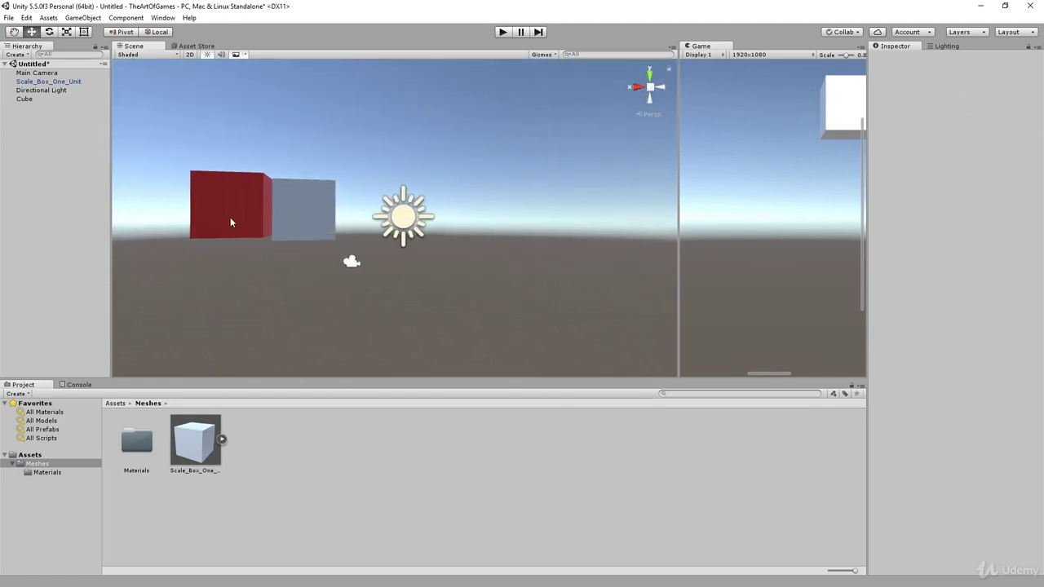
{"action": "left_click", "coordinate": [231, 221]}
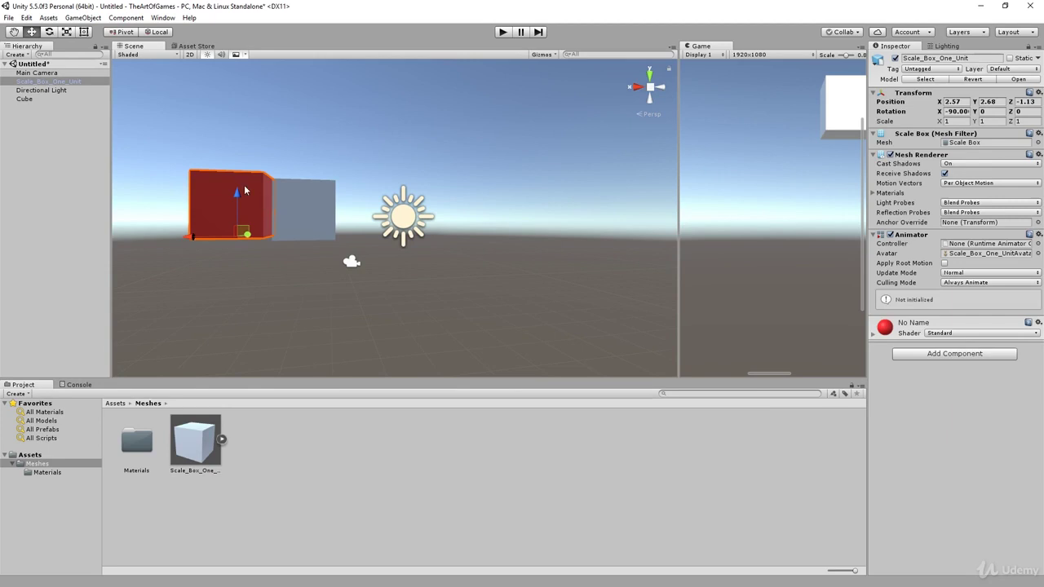
{"action": "left_click_drag", "start_coordinate": [239, 191], "coordinate": [238, 196]}
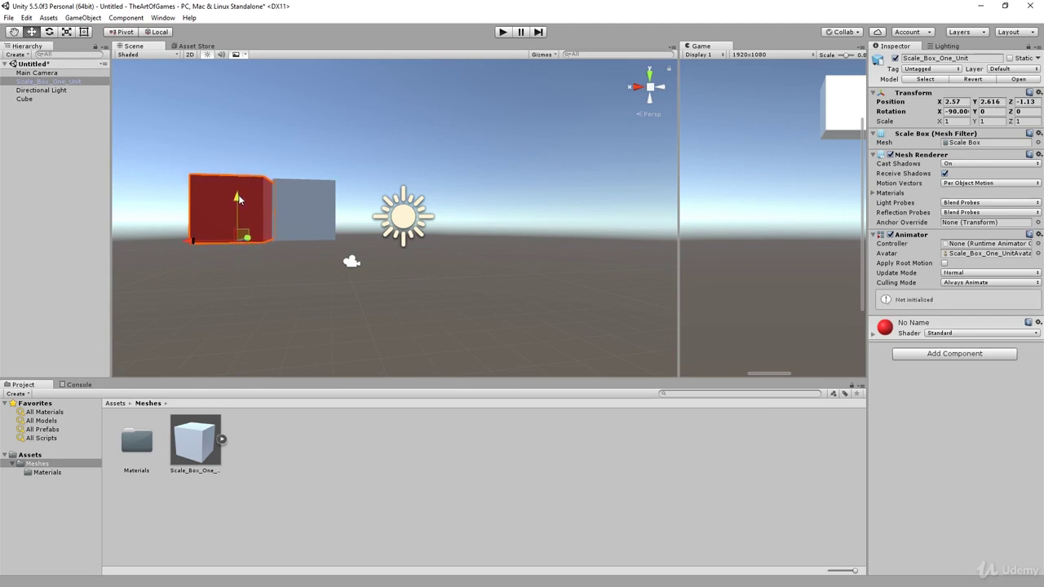
{"action": "left_click_drag", "start_coordinate": [396, 246], "coordinate": [359, 335], "text": "alt"}
{"action": "left_click", "coordinate": [430, 258]}
{"action": "left_click", "coordinate": [414, 321]}
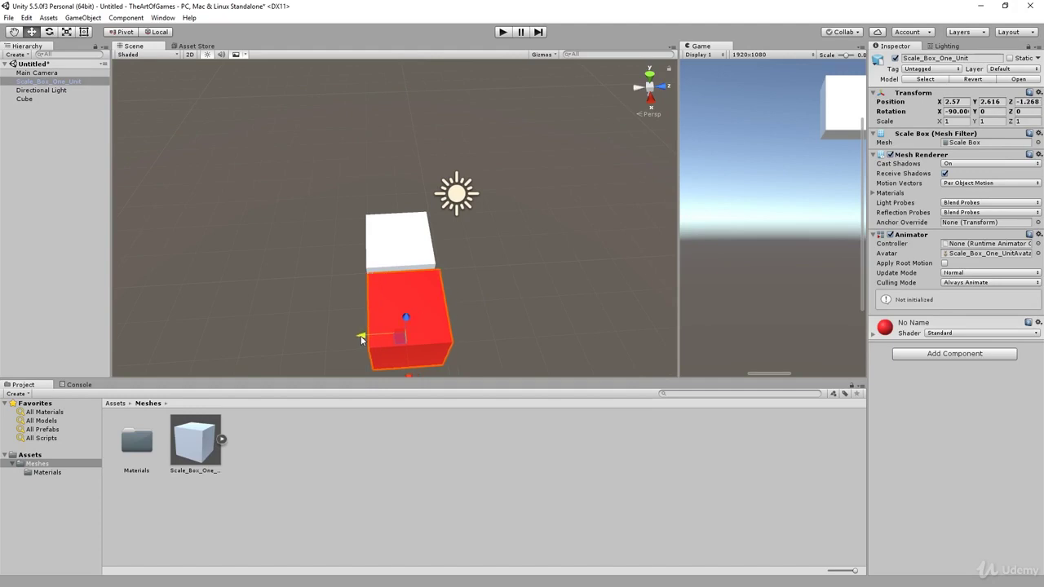
{"action": "left_click", "coordinate": [516, 301]}
{"action": "left_click_drag", "start_coordinate": [545, 237], "coordinate": [384, 256], "text": "alt"}
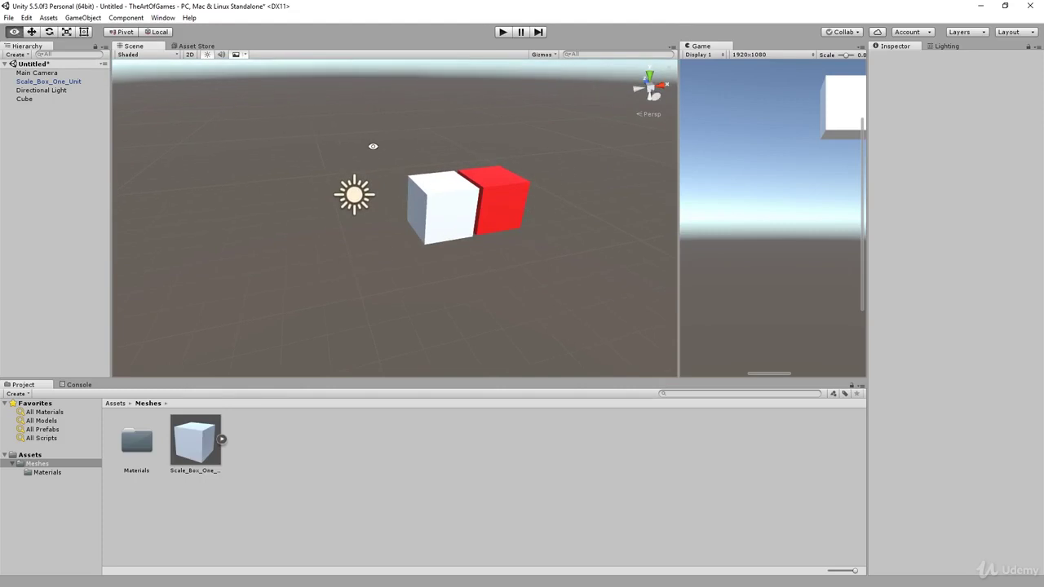
{"action": "left_click_drag", "start_coordinate": [371, 144], "coordinate": [492, 359], "text": "alt"}
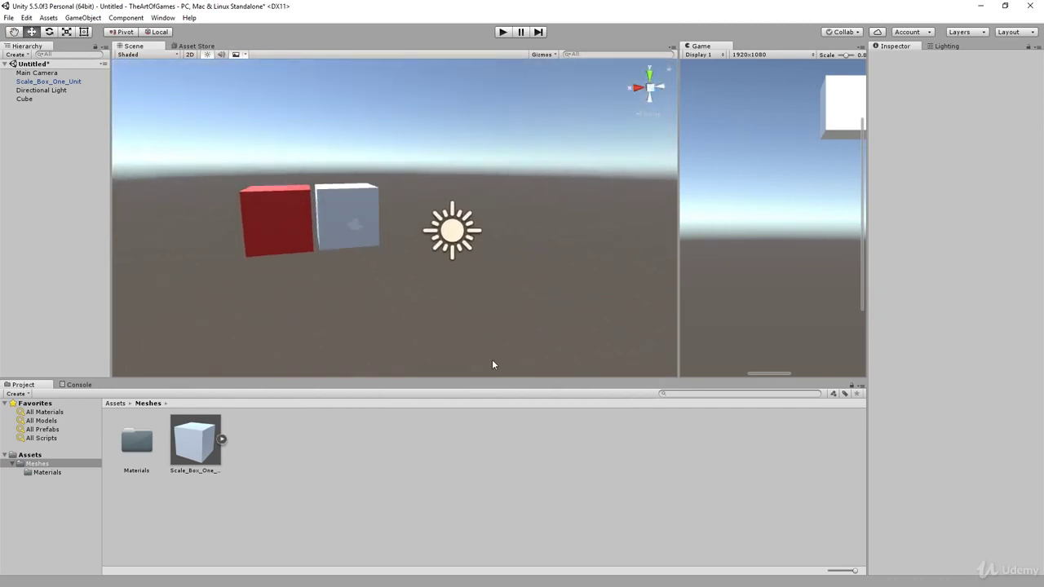
Create a folder named Scenes in the project's Assets folder and open it
{"action": "left_click", "coordinate": [116, 403]}
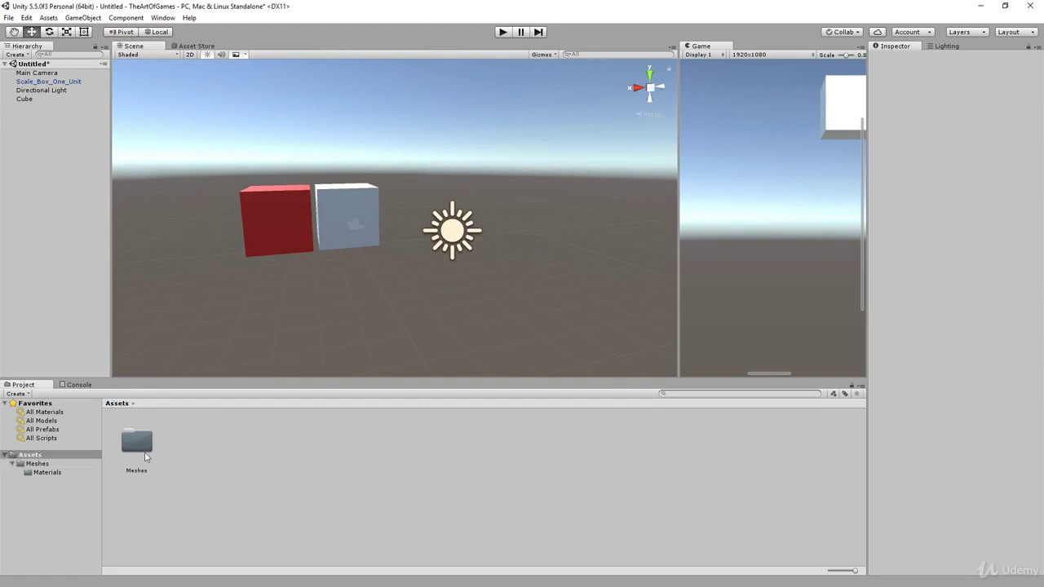
{"action": "right_click", "coordinate": [192, 455]}
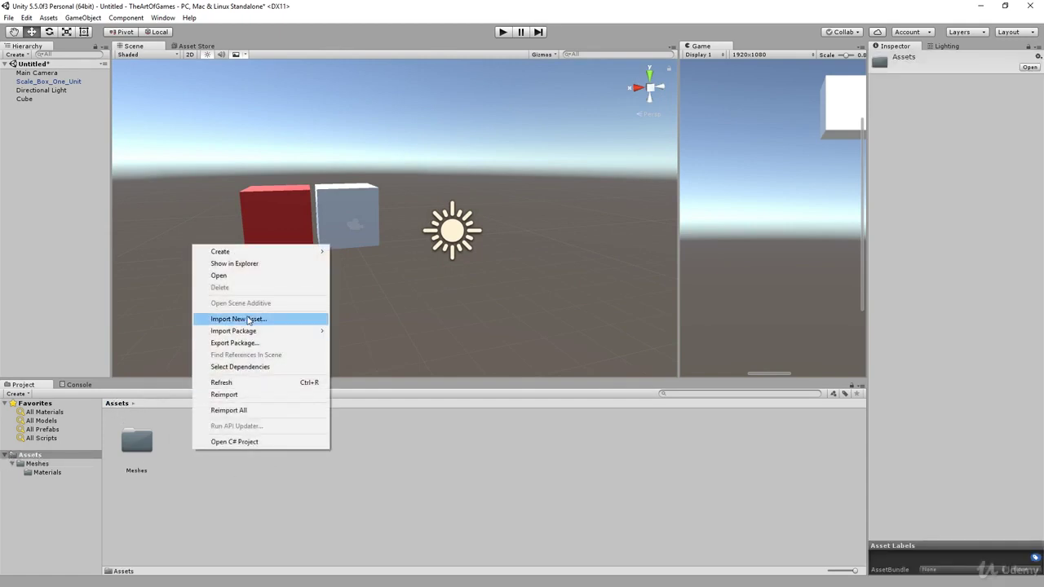
{"action": "mouse_move", "coordinate": [266, 252]}
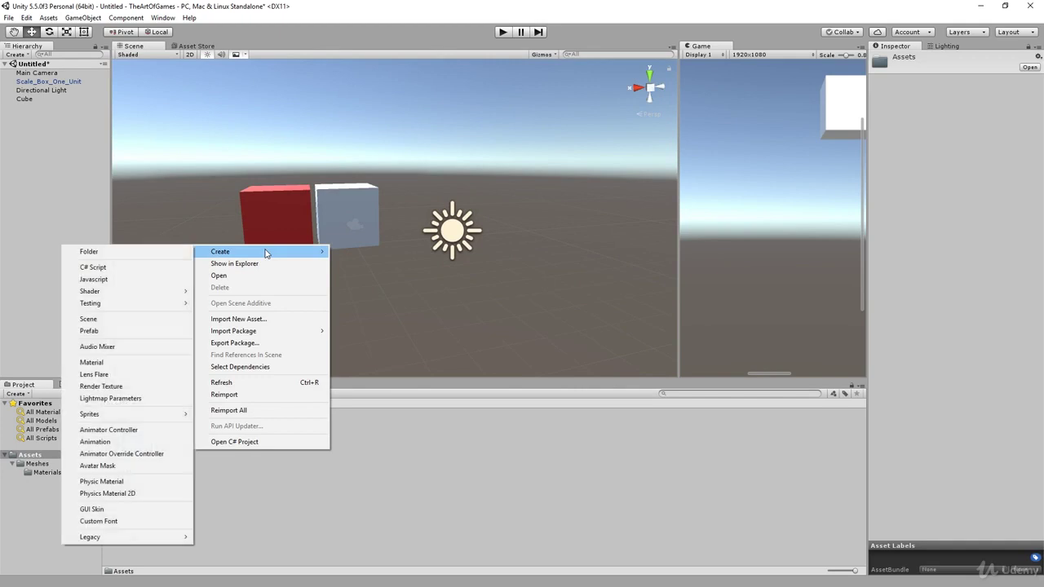
{"action": "left_click", "coordinate": [171, 252]}
{"action": "type", "text": "Scenes"}
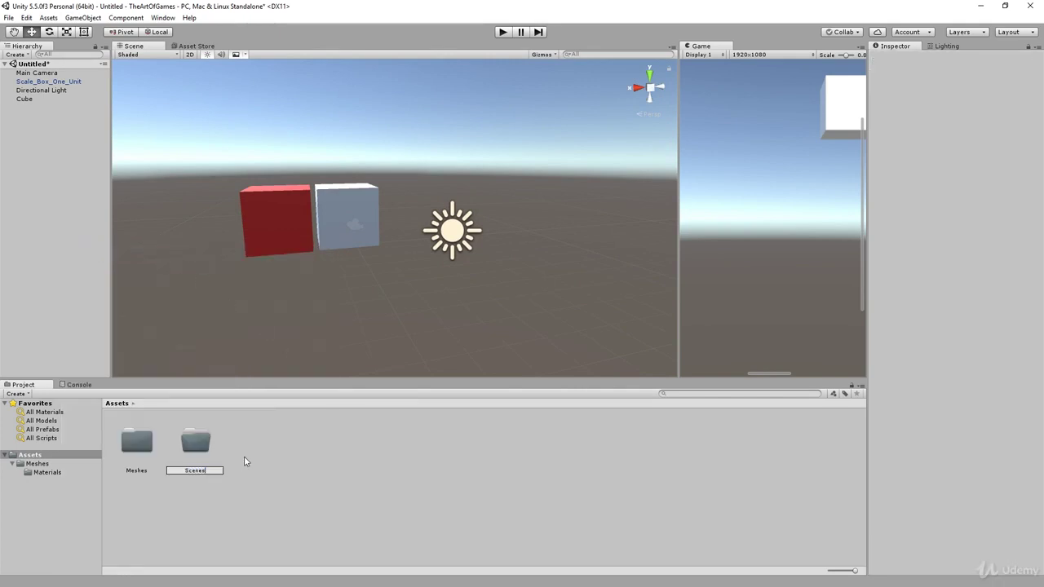
{"action": "key", "text": "Return"}
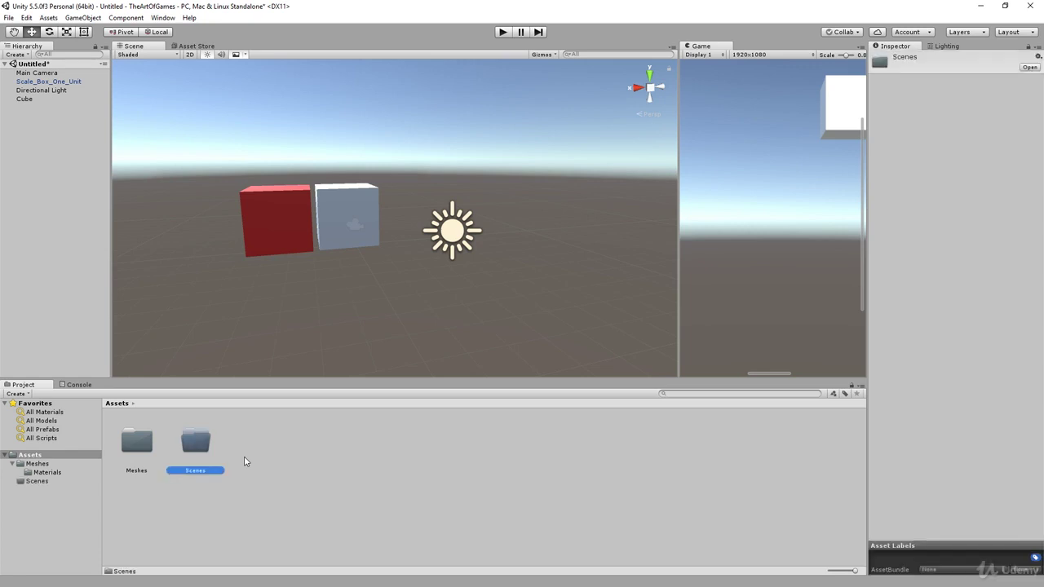
{"action": "double_click", "coordinate": [196, 445]}
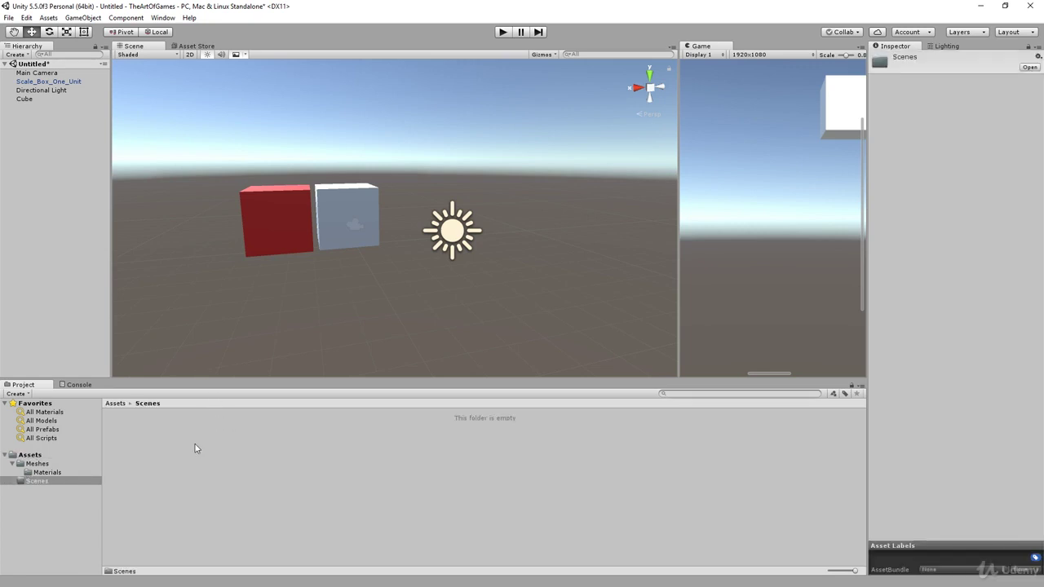
Save the current scene as Forest in the Assets folder
{"action": "left_click", "coordinate": [9, 17]}
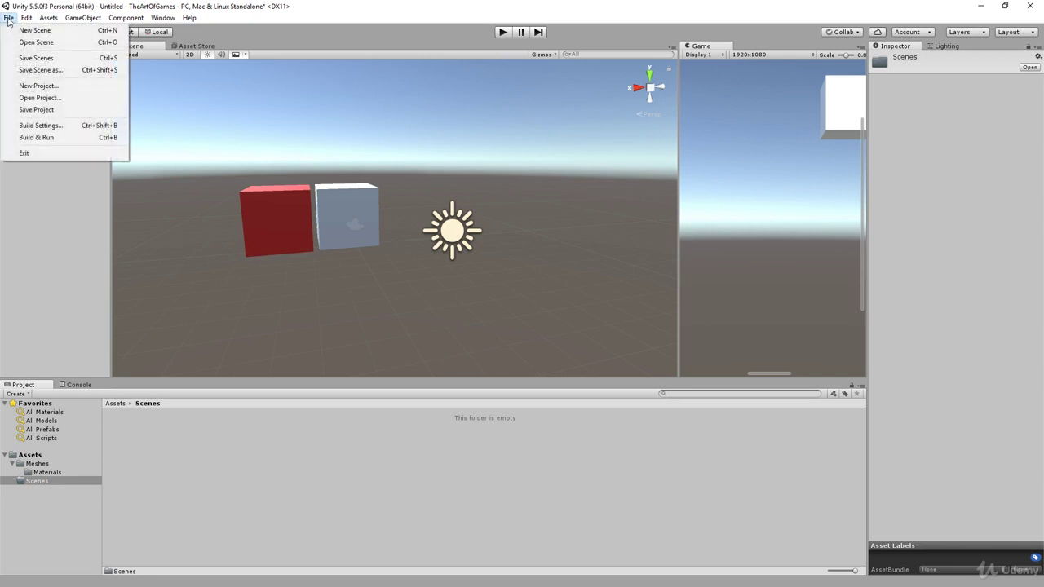
{"action": "left_click", "coordinate": [39, 58]}
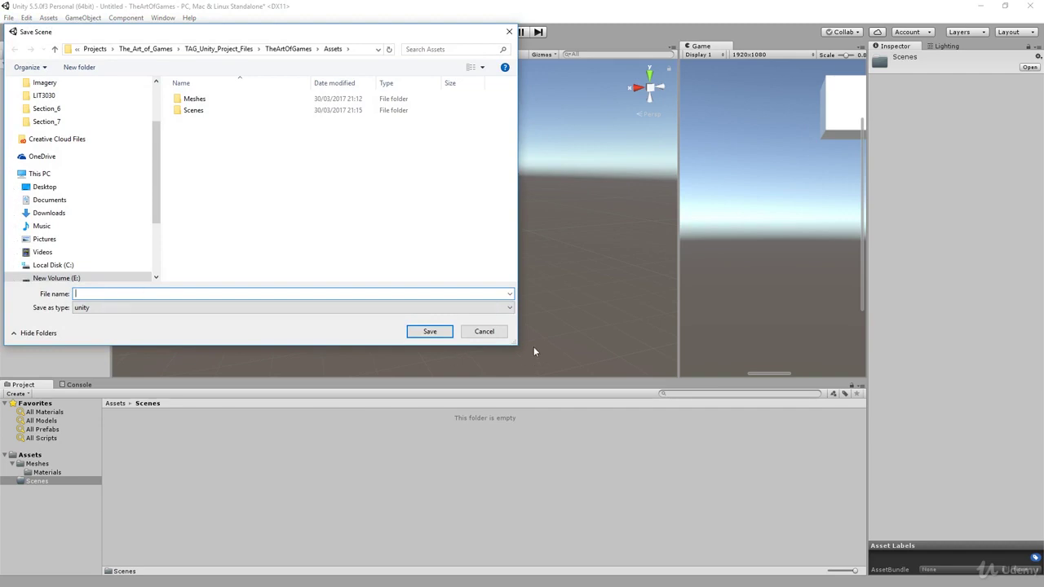
{"action": "type", "text": "Forest"}
{"action": "key", "text": "Return"}
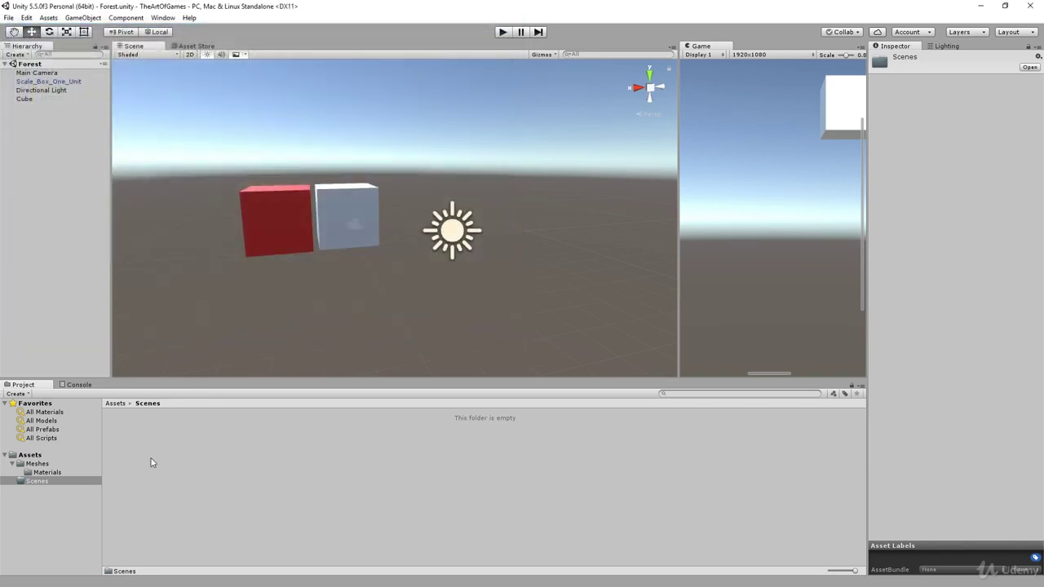
Move the Forest scene from Assets into the Scenes folder and select it there
{"action": "left_click", "coordinate": [114, 403]}
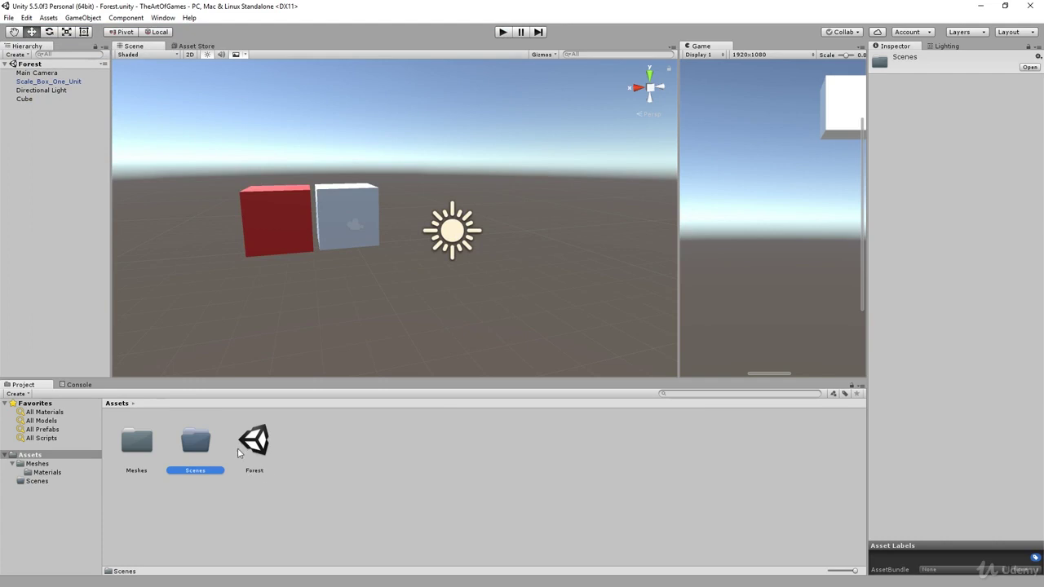
{"action": "left_click", "coordinate": [245, 445]}
{"action": "left_click_drag", "start_coordinate": [246, 443], "coordinate": [194, 442]}
{"action": "double_click", "coordinate": [194, 442]}
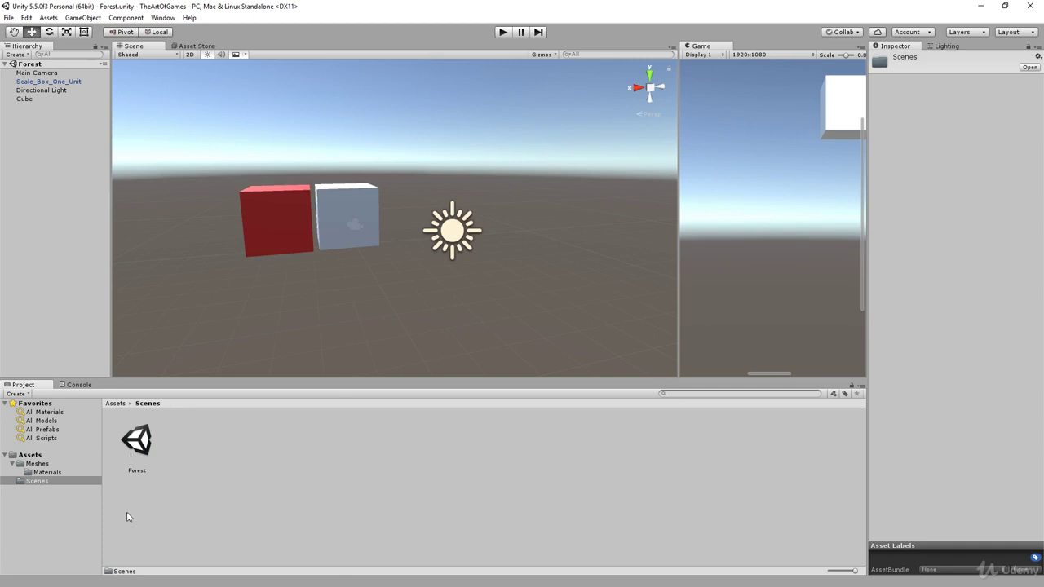
{"action": "left_click", "coordinate": [139, 461]}
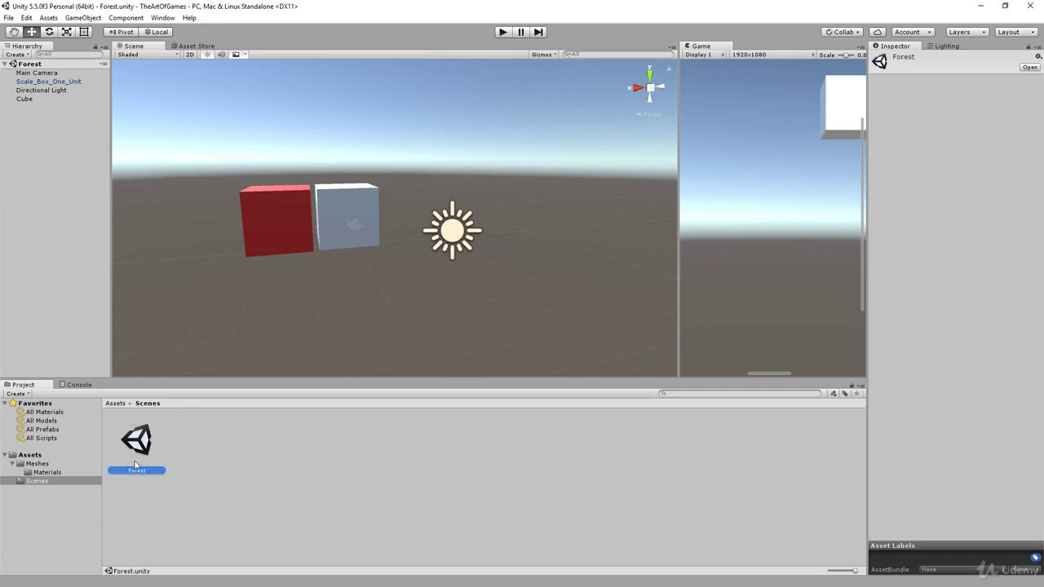
Return to the project's Assets root, switch to File Explorer and examine the matching Assets and TheArtOfGames folders on disk
{"action": "left_click_drag", "start_coordinate": [391, 154], "coordinate": [334, 274], "text": "alt"}
{"action": "left_click", "coordinate": [116, 404]}
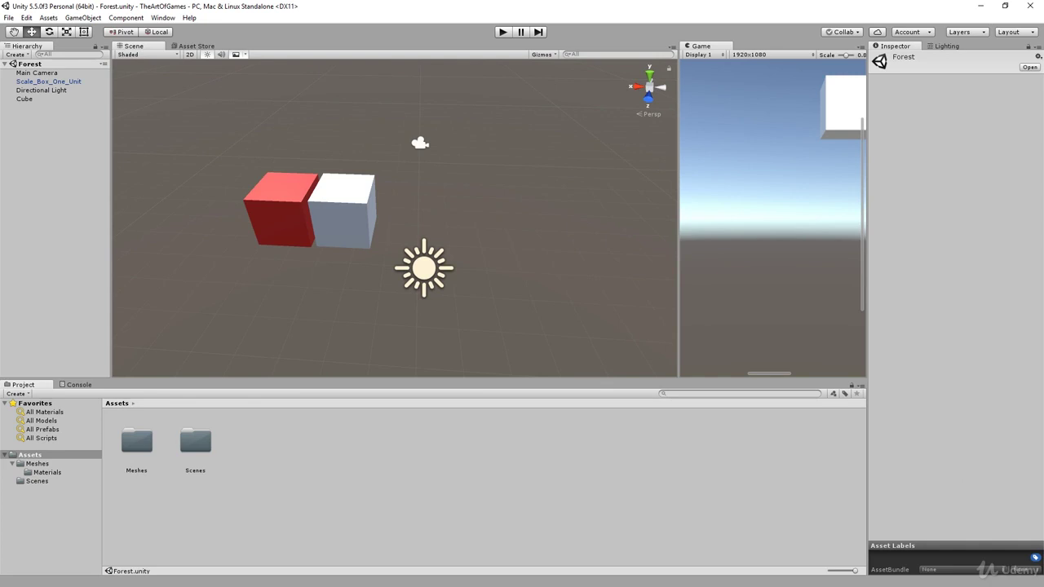
{"action": "key", "text": "alt+Tab"}
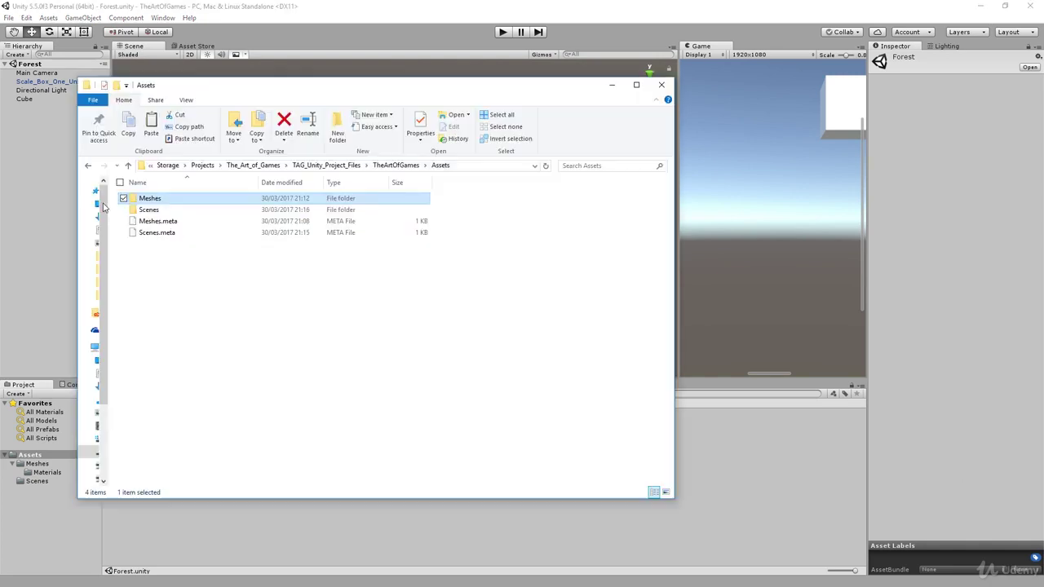
{"action": "left_click", "coordinate": [149, 211]}
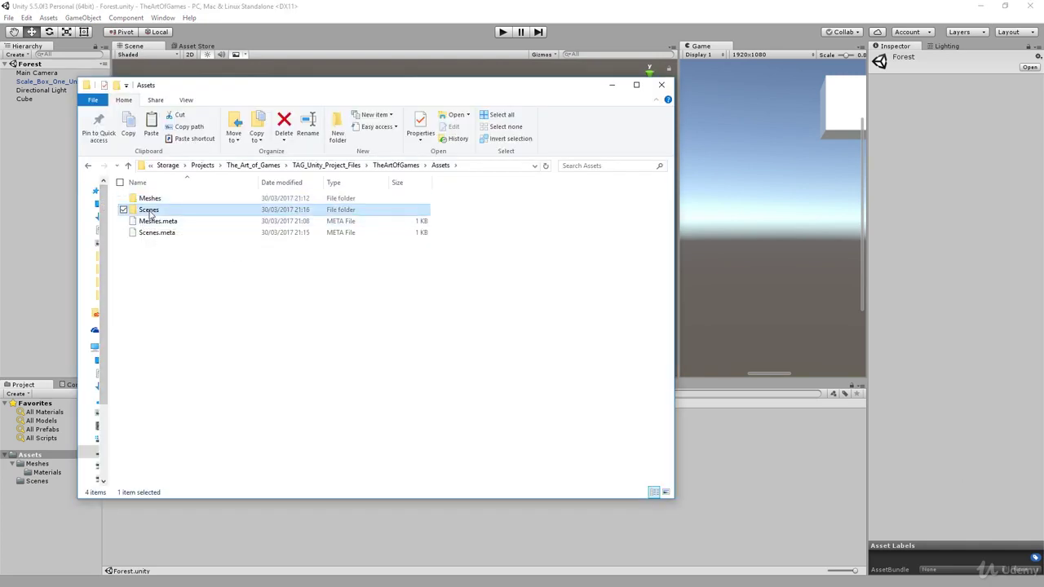
{"action": "left_click", "coordinate": [158, 198]}
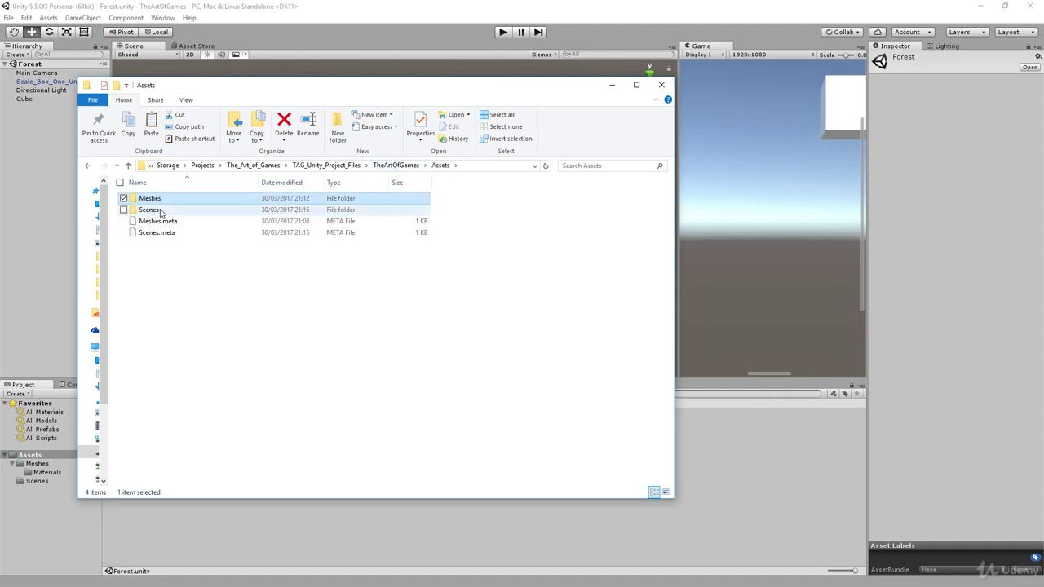
{"action": "left_click", "coordinate": [385, 165]}
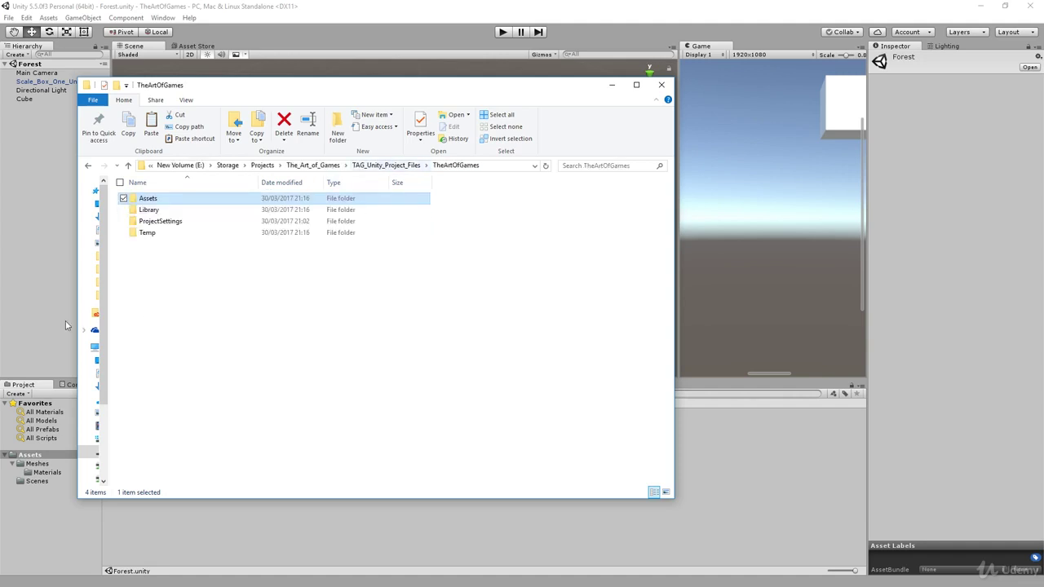
{"action": "double_click", "coordinate": [148, 200]}
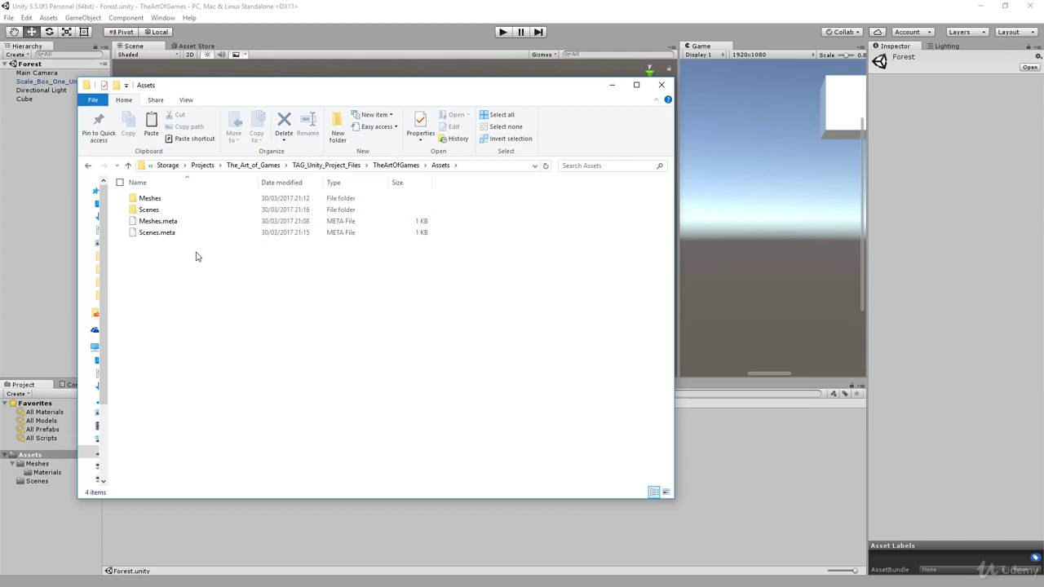
{"action": "left_click", "coordinate": [223, 25]}
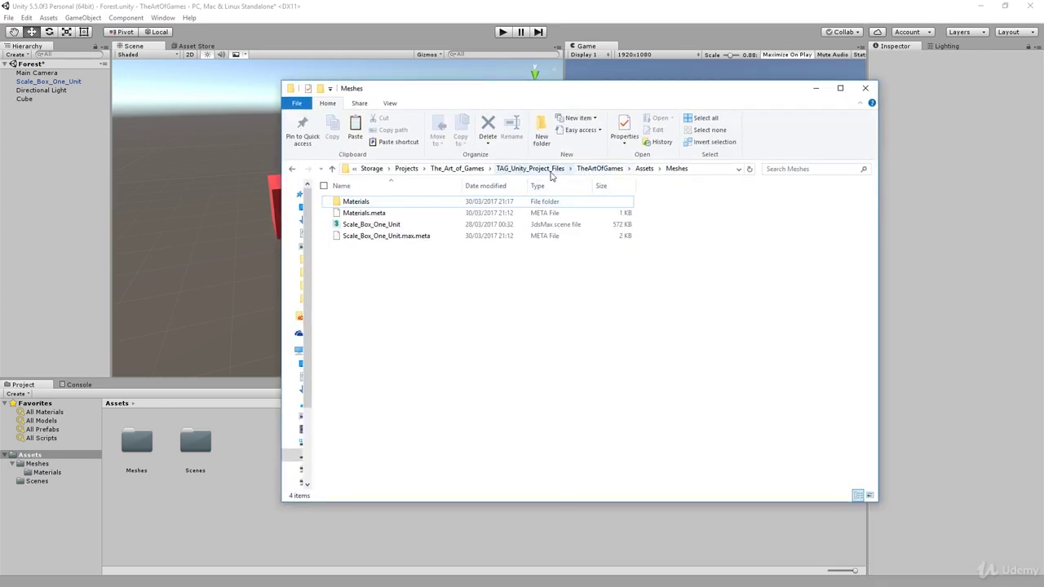
Trace the folder hierarchy on disk up to The_Art_of_Games and back down to Assets > Meshes, and return to Unity
{"action": "left_click", "coordinate": [613, 169]}
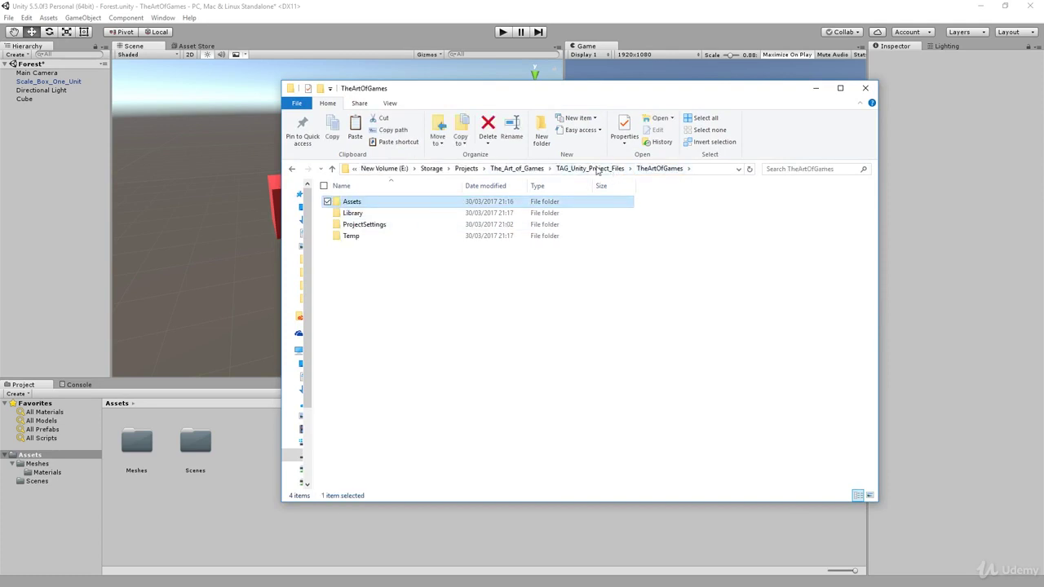
{"action": "left_click", "coordinate": [588, 169]}
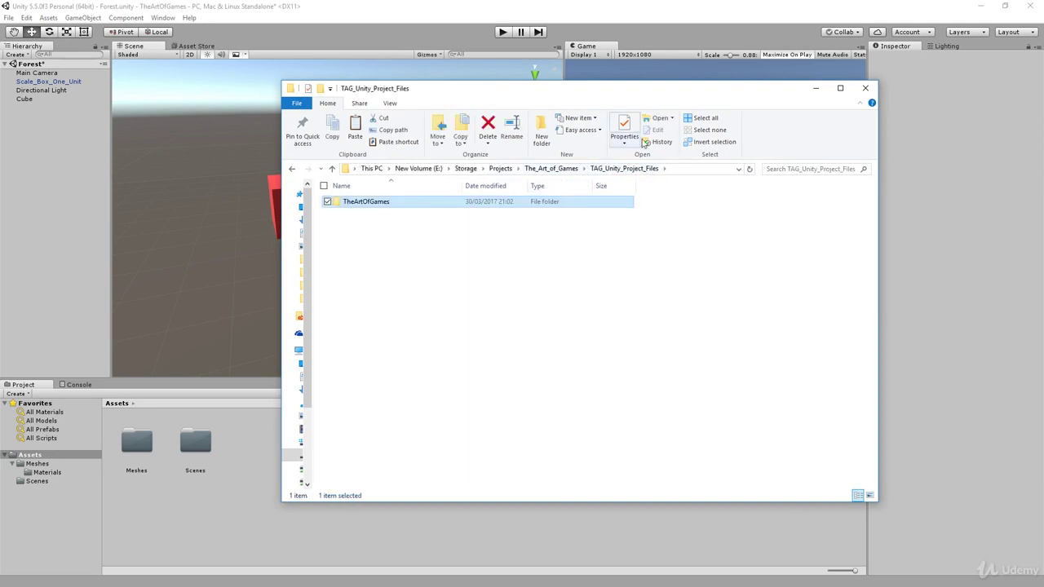
{"action": "left_click", "coordinate": [568, 168]}
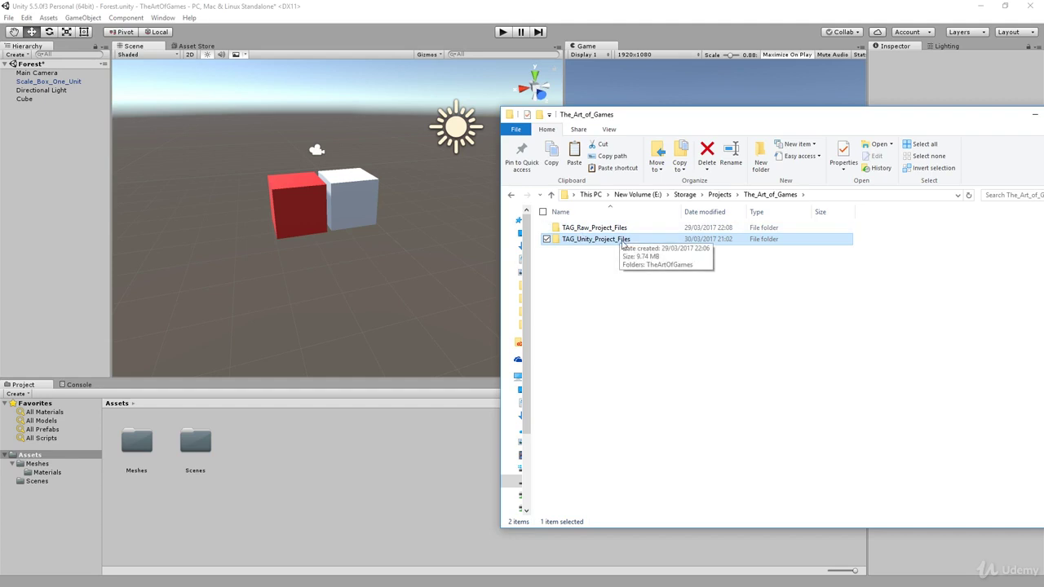
{"action": "double_click", "coordinate": [613, 239]}
{"action": "double_click", "coordinate": [582, 230]}
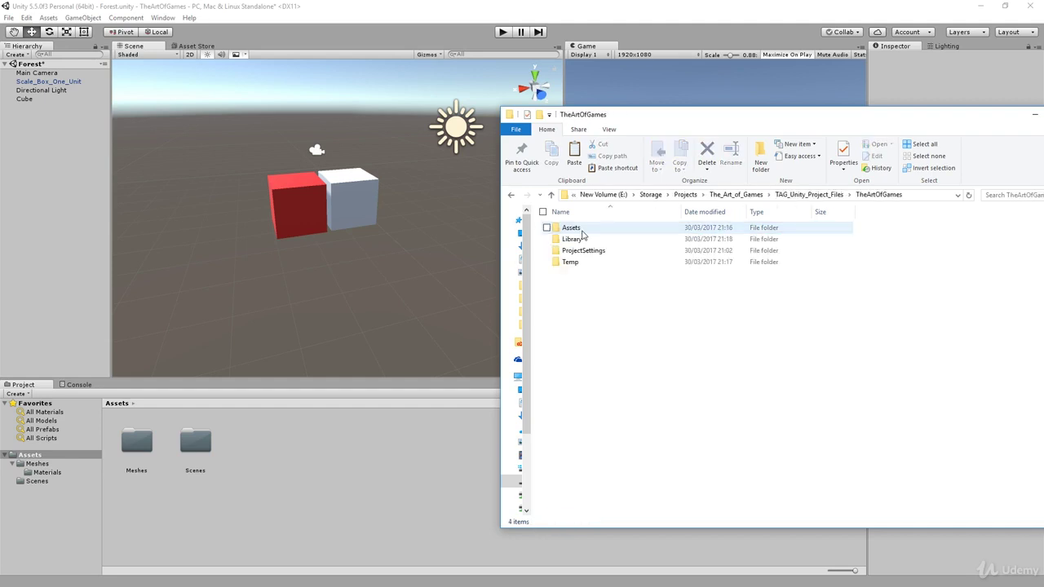
{"action": "double_click", "coordinate": [576, 229]}
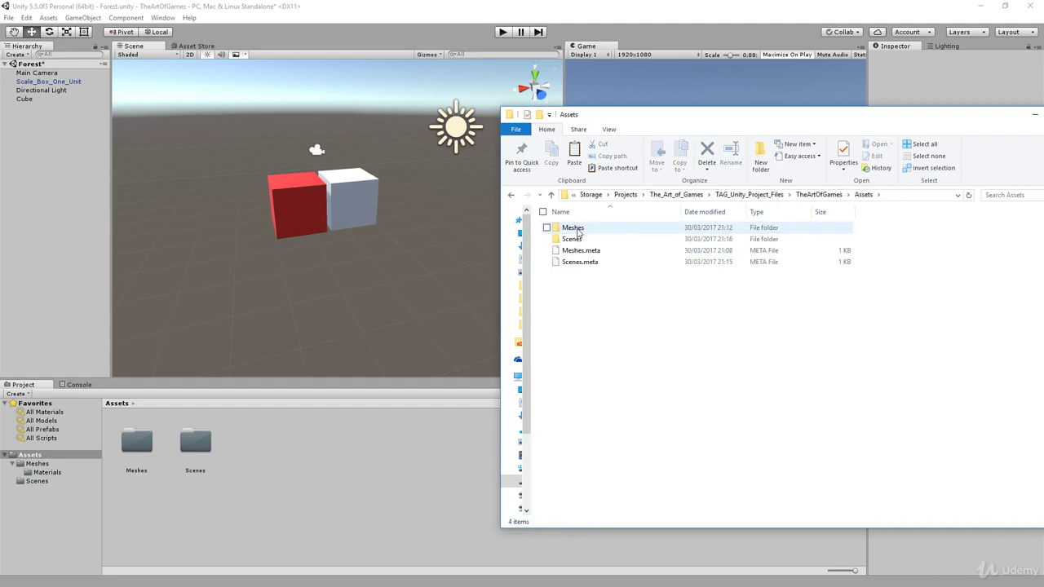
{"action": "double_click", "coordinate": [575, 230]}
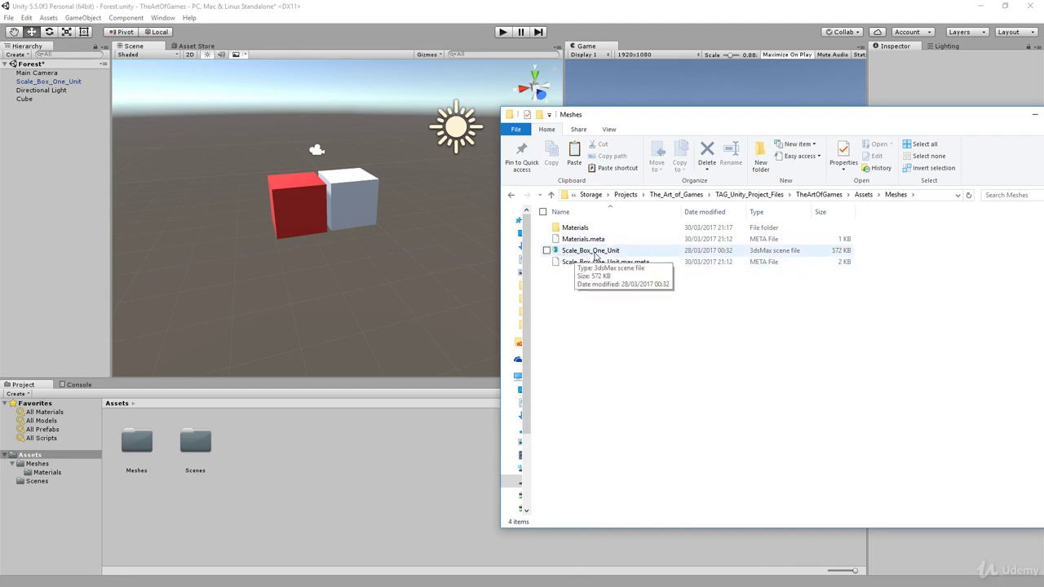
{"action": "key", "text": "alt+Tab"}
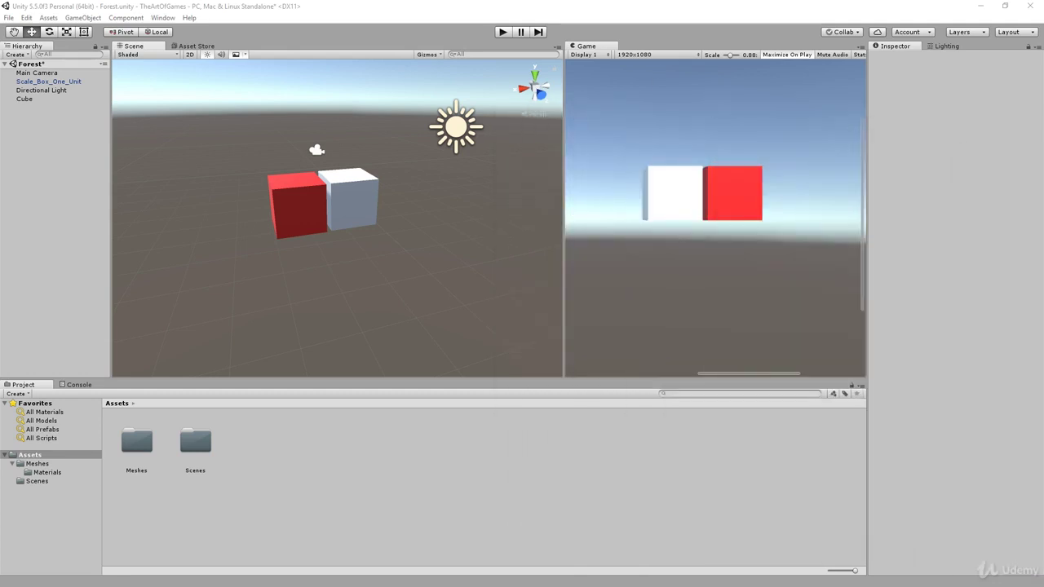
Delete the Cube and the red Scale_Box_One_Unit from the Forest scene
{"action": "left_click_drag", "start_coordinate": [396, 223], "coordinate": [418, 235], "text": "alt"}
{"action": "left_click", "coordinate": [361, 201]}
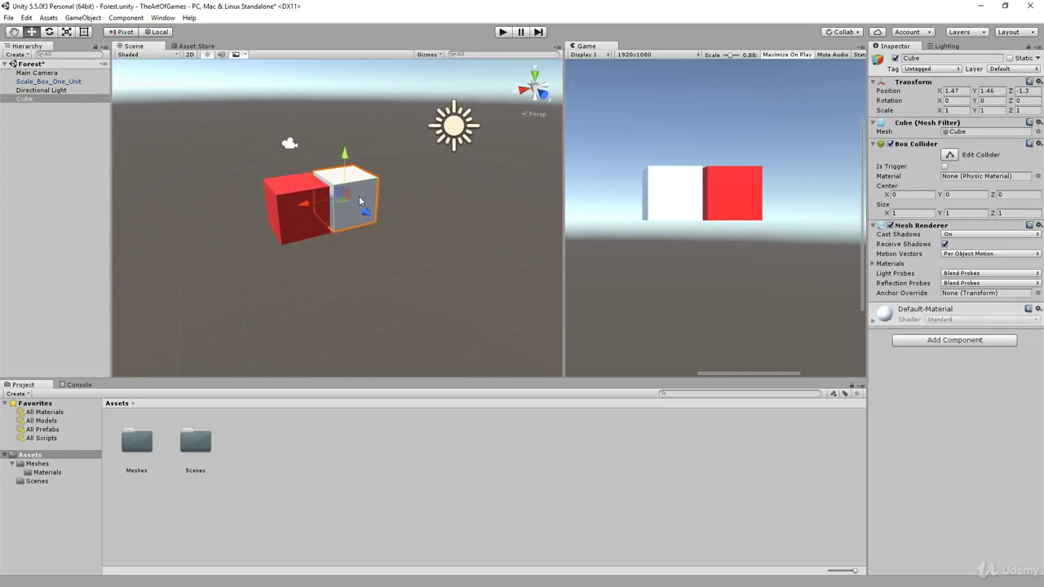
{"action": "key", "text": "Delete"}
{"action": "left_click", "coordinate": [301, 206]}
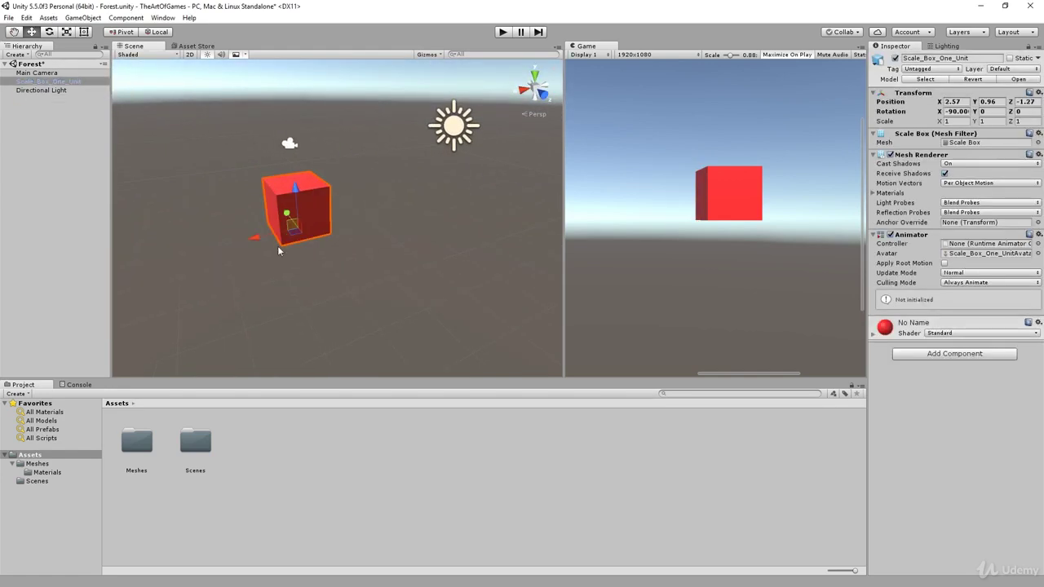
{"action": "key", "text": "Delete"}
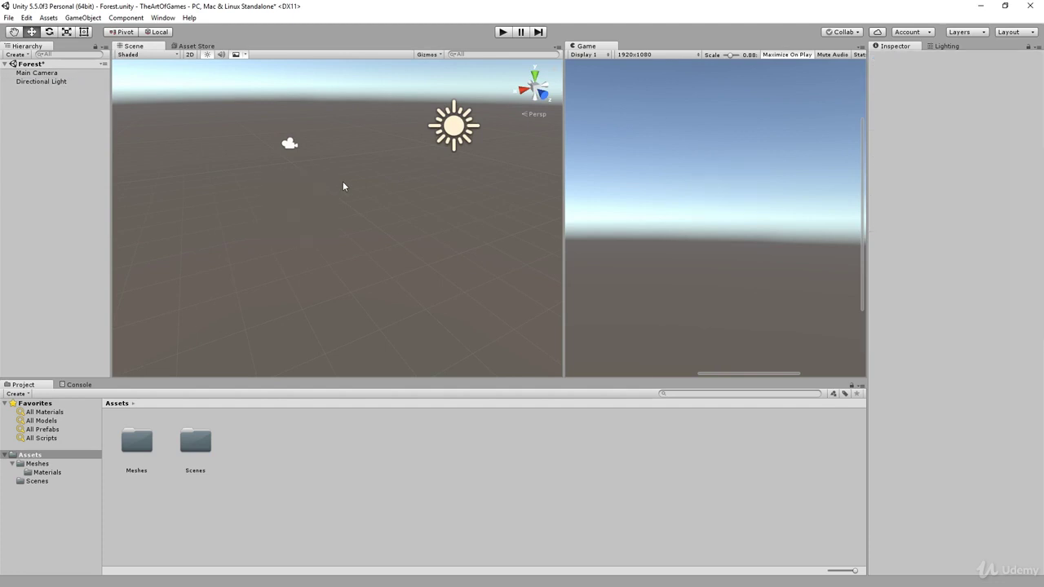
Delete the Scale_Box_One_Unit asset from the project's Meshes folder
{"action": "double_click", "coordinate": [126, 447]}
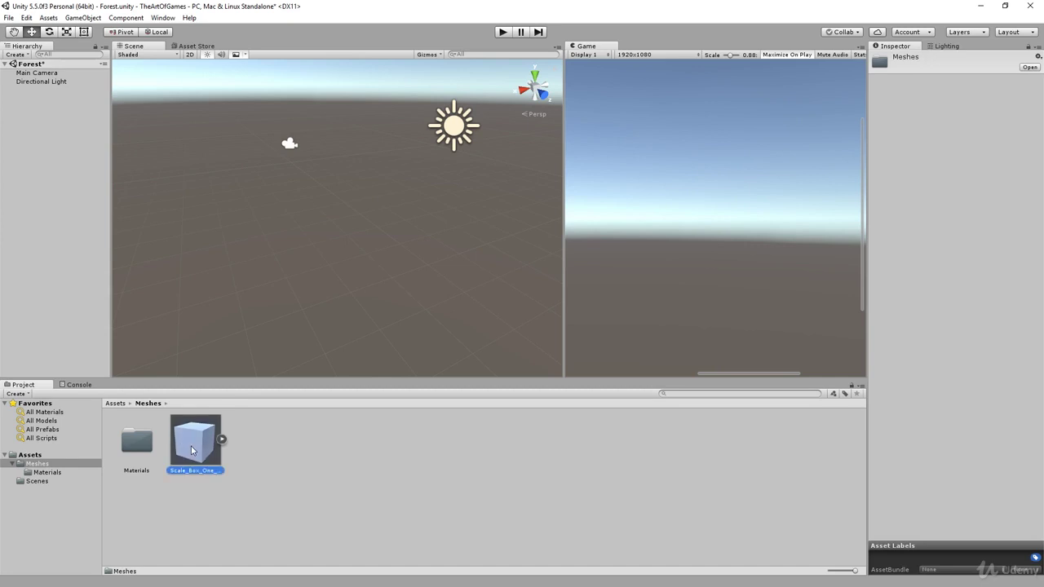
{"action": "left_click", "coordinate": [191, 446]}
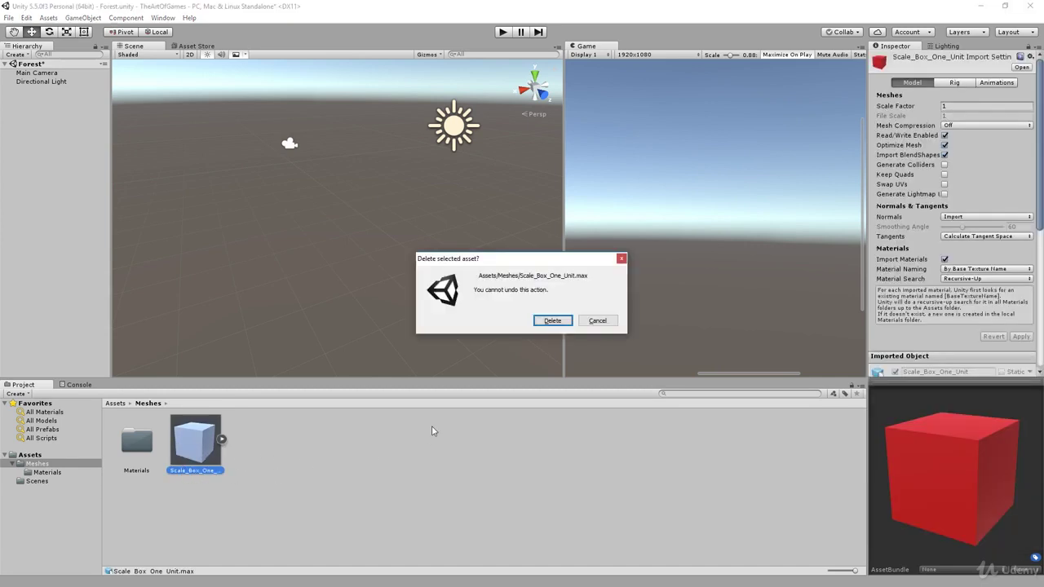
{"action": "left_click", "coordinate": [551, 319]}
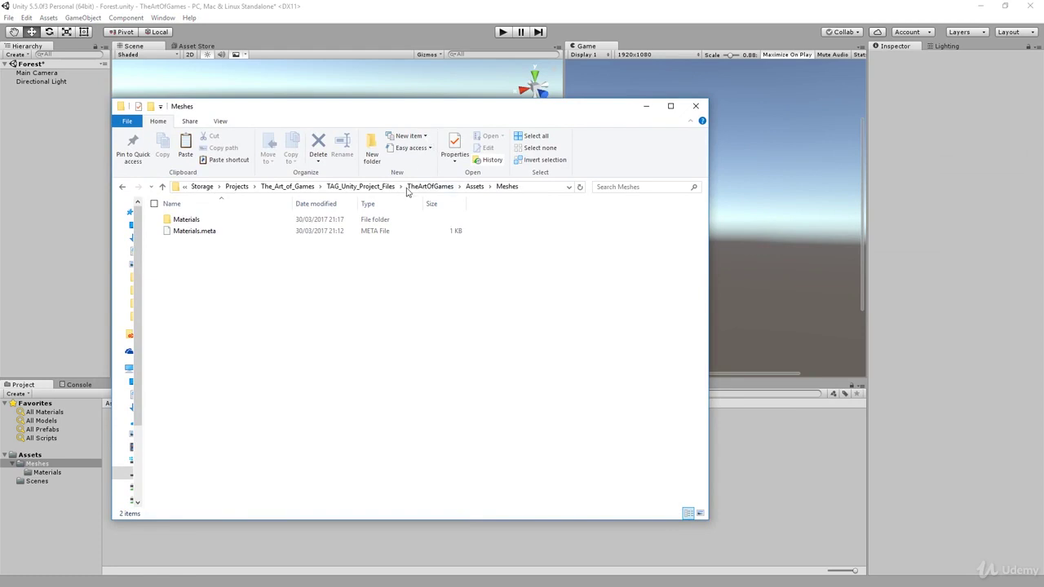
Examine the project's Assets and Meshes folders on disk in File Explorer, going up to TAG_Unity_Project_Files, and move the window aside
{"action": "left_click", "coordinate": [474, 187]}
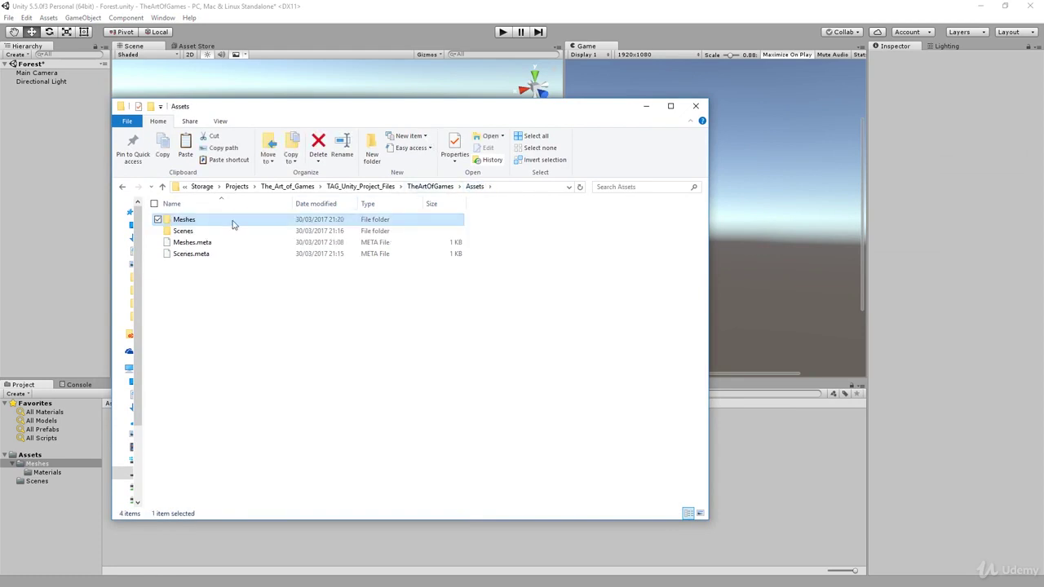
{"action": "double_click", "coordinate": [187, 218]}
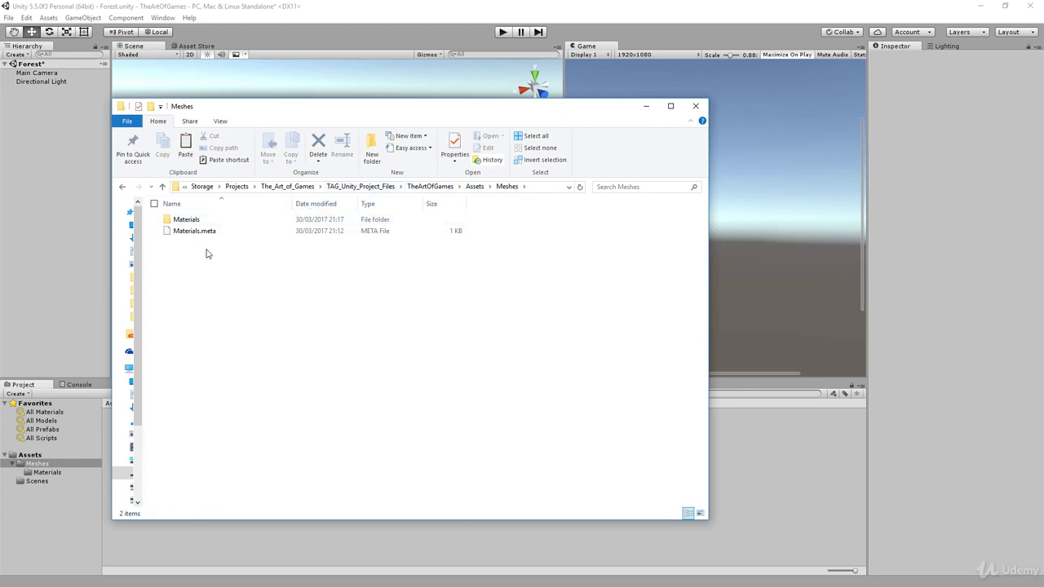
{"action": "left_click", "coordinate": [430, 187]}
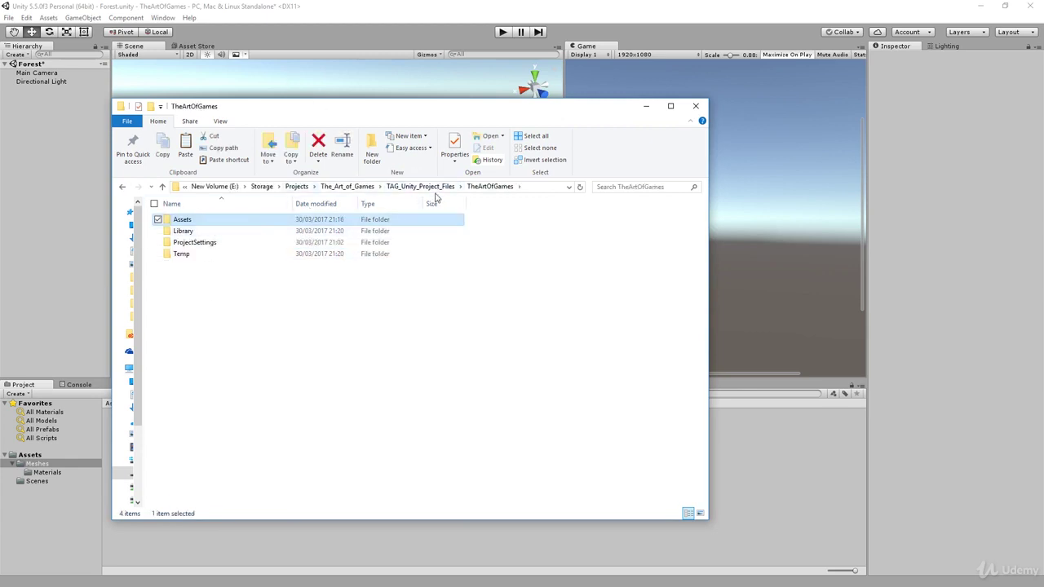
{"action": "left_click", "coordinate": [434, 187]}
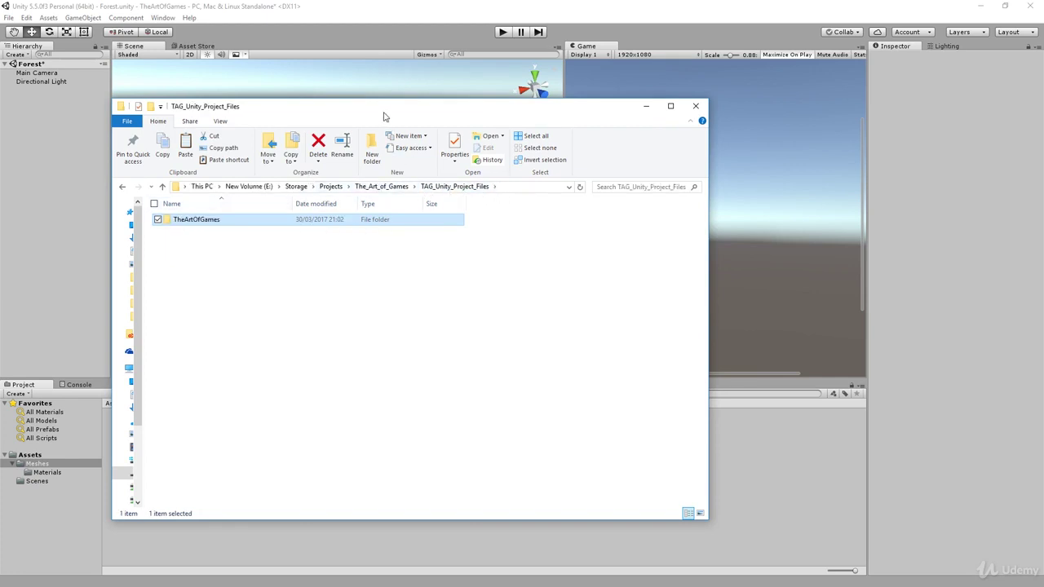
{"action": "left_click_drag", "start_coordinate": [384, 116], "coordinate": [1043, 135]}
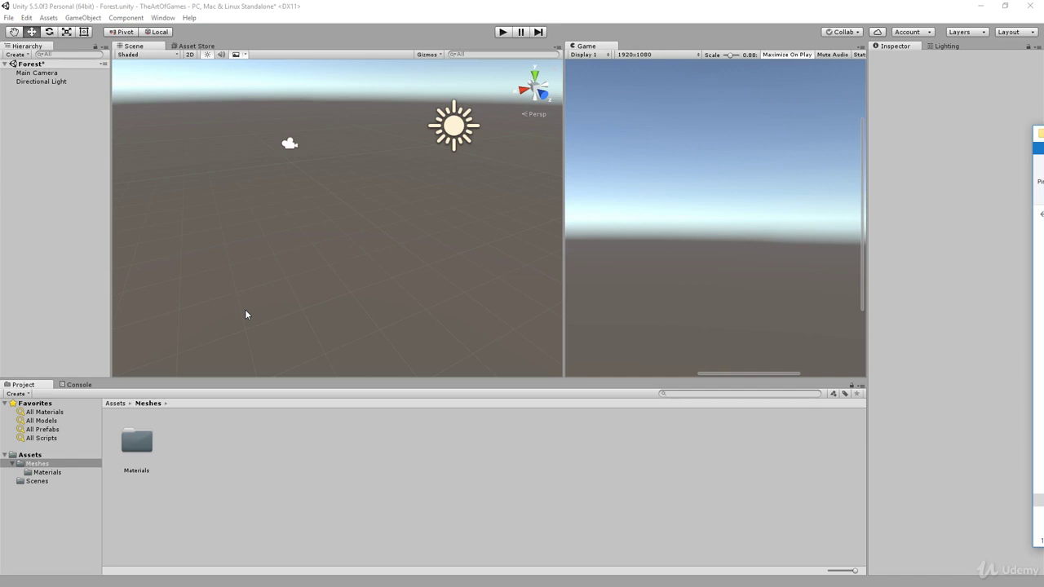
Bring File Explorer back and compare the TAG_Raw_Project_Files and TAG_Unity_Project_Files folders within The_Art_of_Games
{"action": "left_click_drag", "start_coordinate": [1043, 133], "coordinate": [606, 115]}
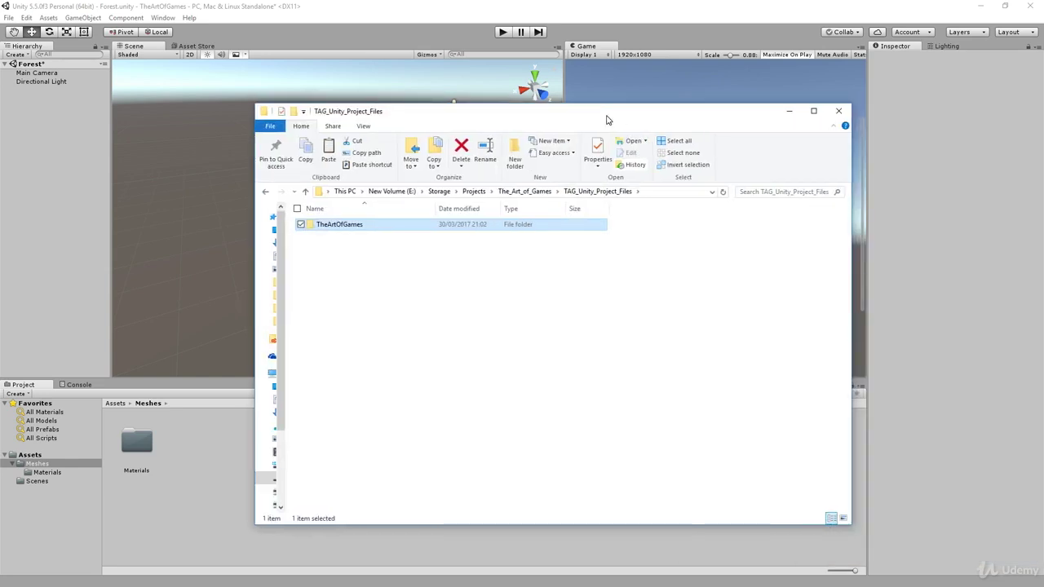
{"action": "left_click", "coordinate": [528, 192]}
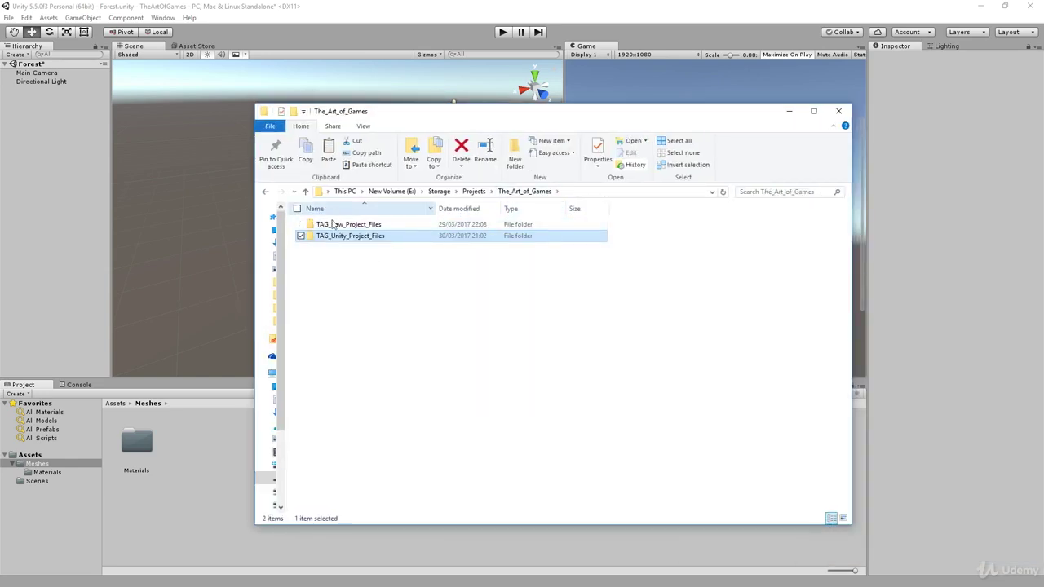
{"action": "left_click", "coordinate": [336, 228]}
{"action": "double_click", "coordinate": [337, 229]}
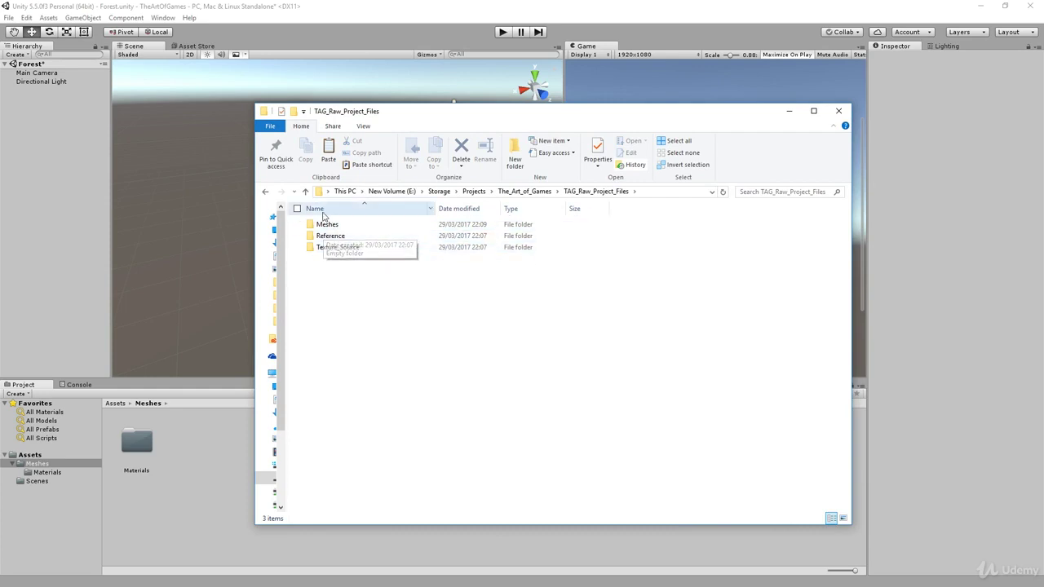
{"action": "left_click", "coordinate": [529, 192]}
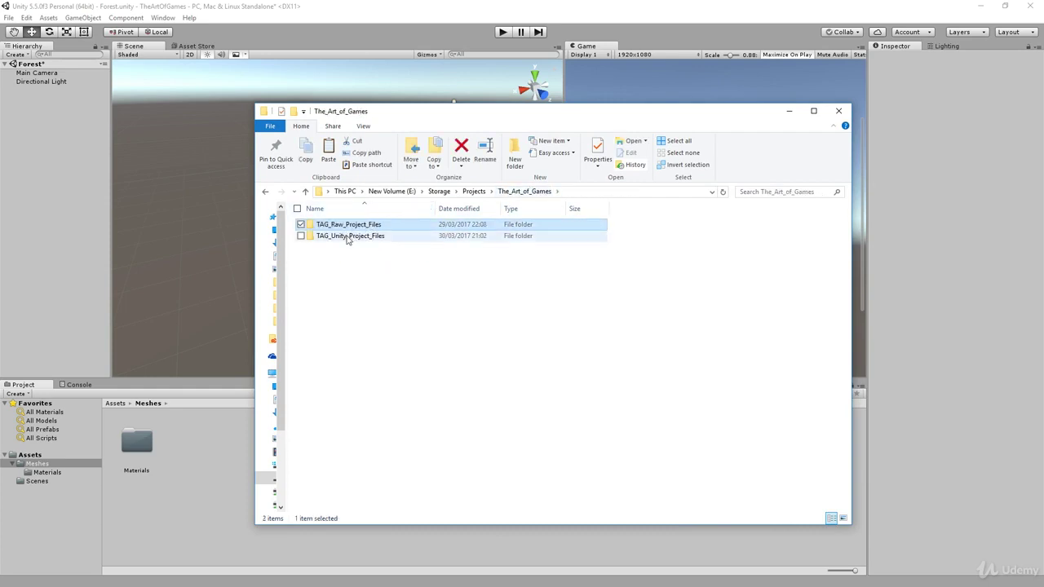
{"action": "left_click", "coordinate": [348, 239]}
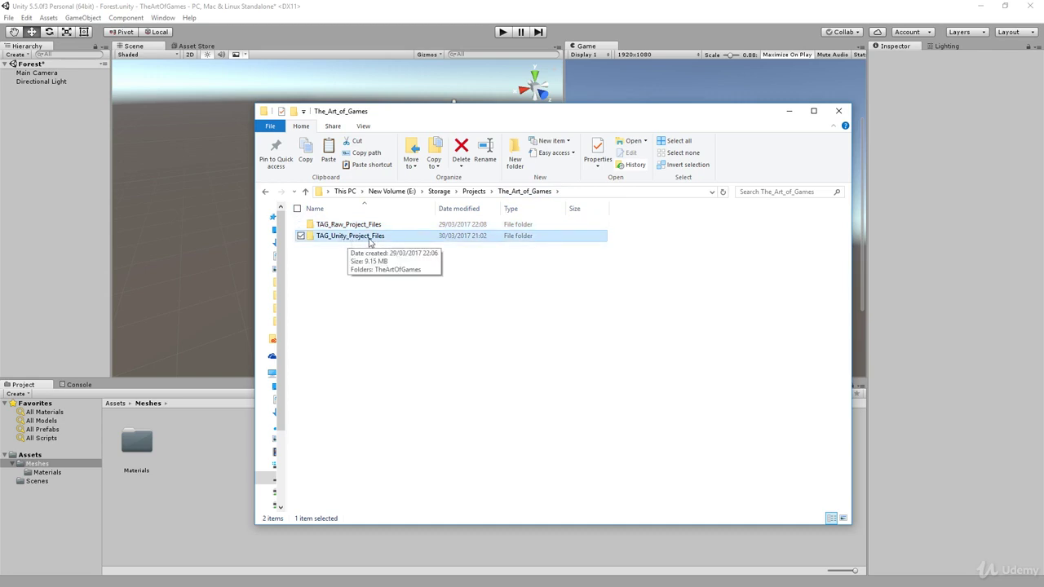
{"action": "left_click", "coordinate": [340, 226]}
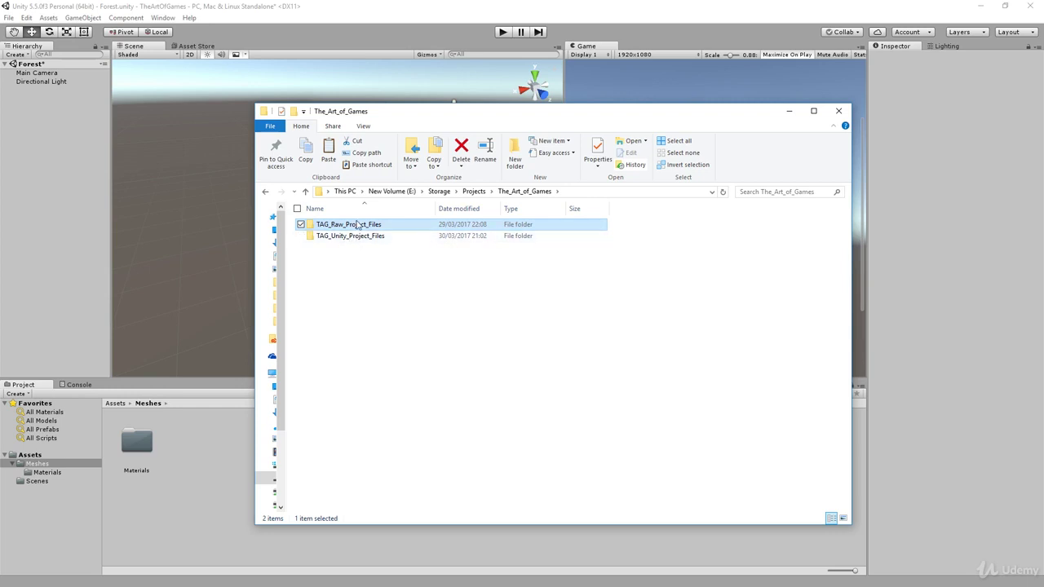
Copy the Scale_Box_One_Unit 3ds Max file from the Meshes folder of TAG_Raw_Project_Files
{"action": "double_click", "coordinate": [356, 226]}
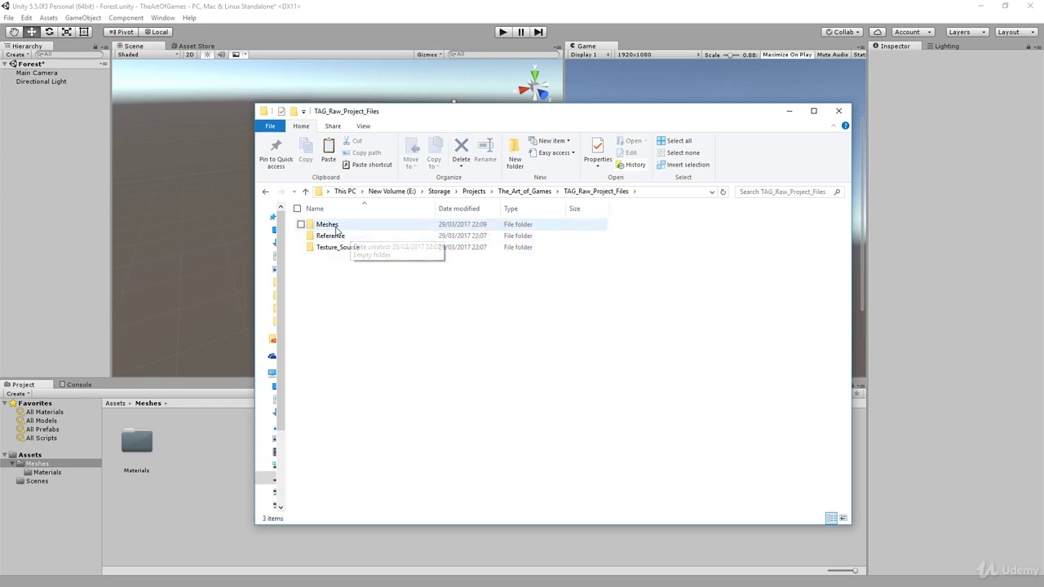
{"action": "double_click", "coordinate": [330, 225]}
{"action": "left_click", "coordinate": [334, 239]}
{"action": "right_click", "coordinate": [335, 239]}
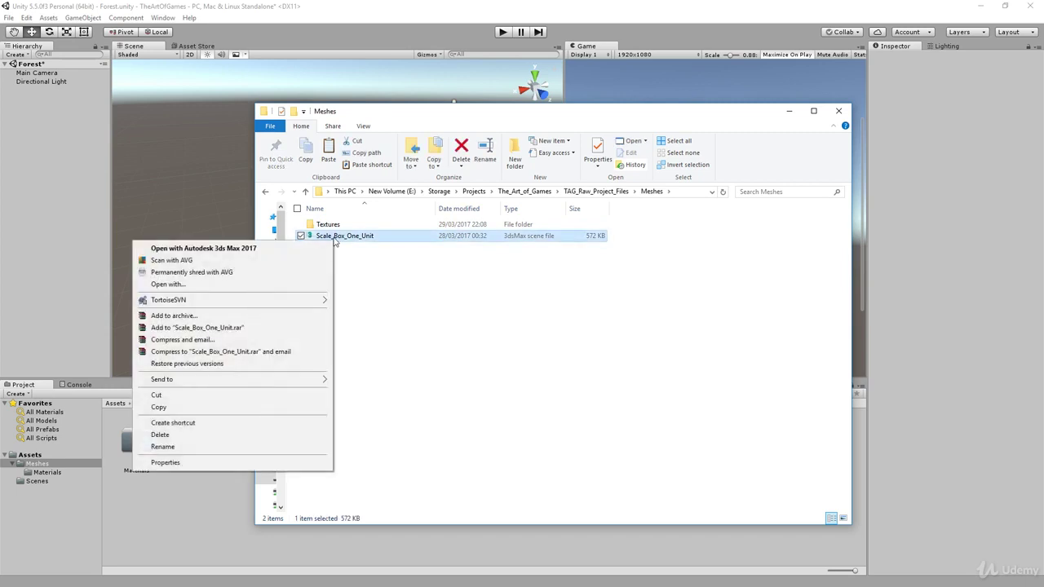
{"action": "left_click", "coordinate": [234, 408]}
Paste the copied file into TAG_Unity_Project_Files > TheArtOfGames > Assets > Meshes, minimize File Explorer and return to Unity
{"action": "left_click", "coordinate": [524, 191]}
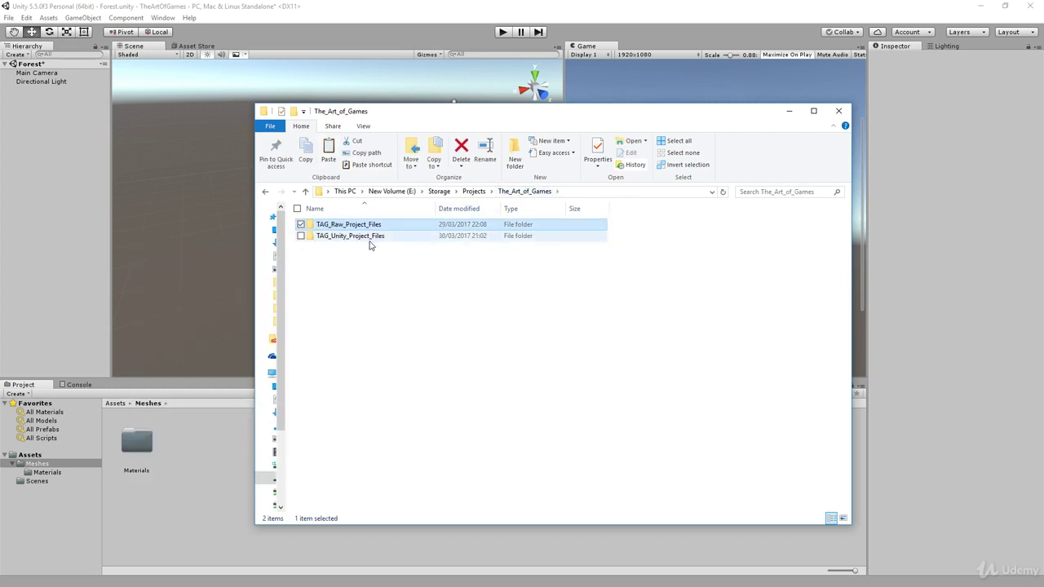
{"action": "double_click", "coordinate": [369, 236]}
{"action": "double_click", "coordinate": [337, 224]}
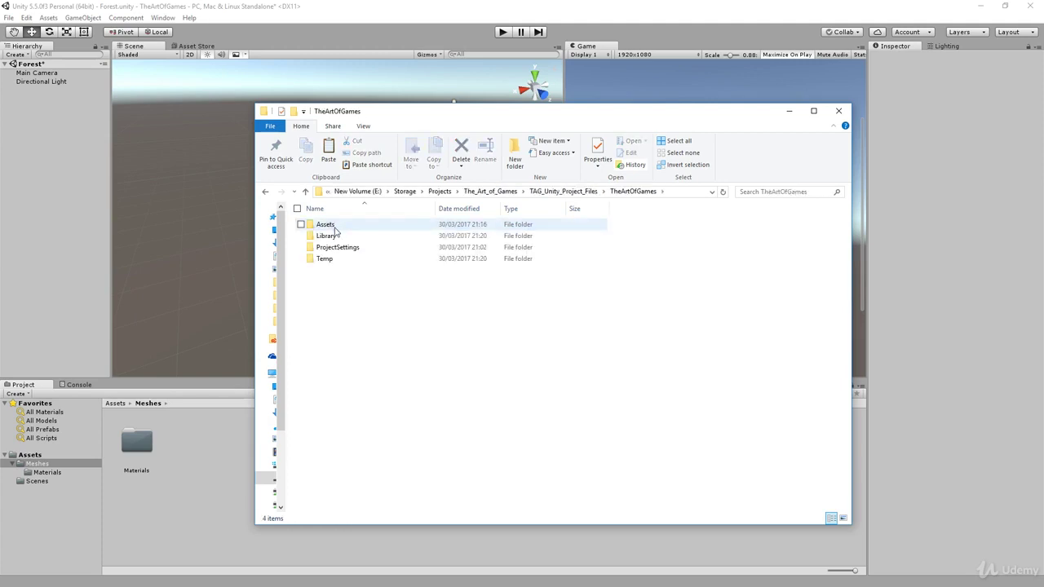
{"action": "double_click", "coordinate": [333, 227]}
{"action": "left_click", "coordinate": [331, 229]}
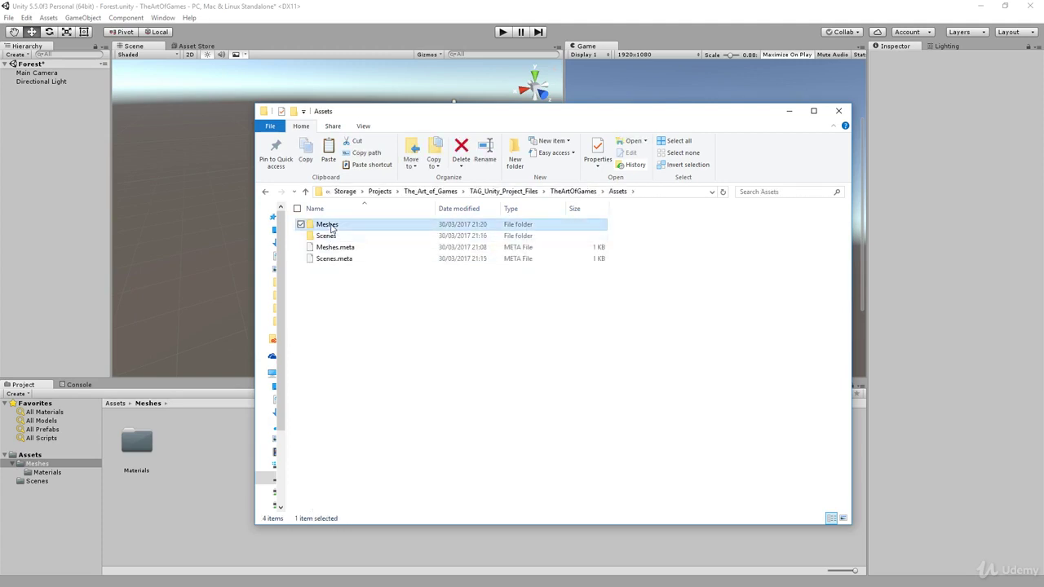
{"action": "double_click", "coordinate": [331, 229]}
{"action": "right_click", "coordinate": [346, 307]}
{"action": "left_click", "coordinate": [317, 382]}
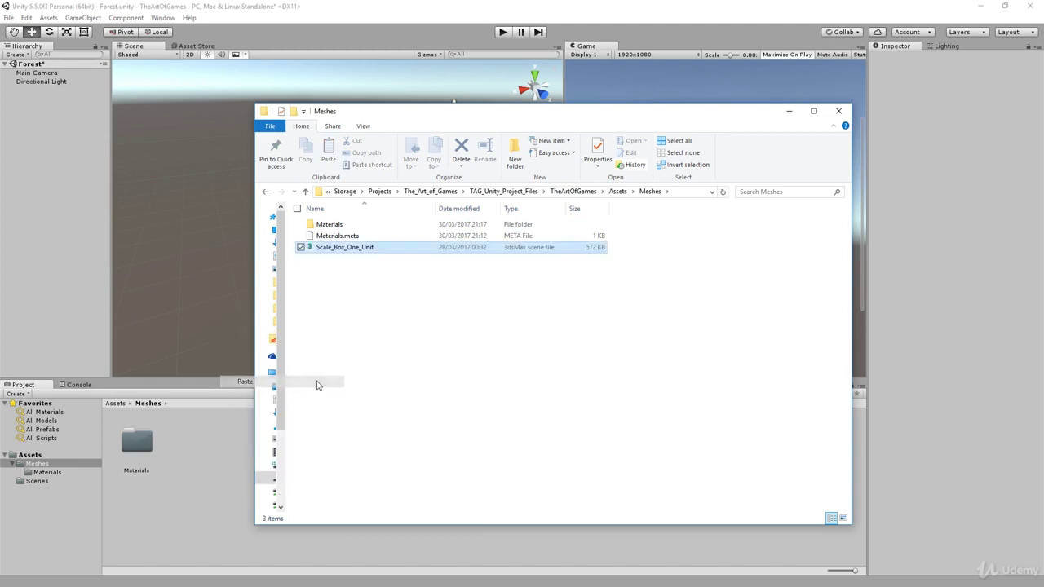
{"action": "left_click_drag", "start_coordinate": [517, 124], "coordinate": [580, 124]}
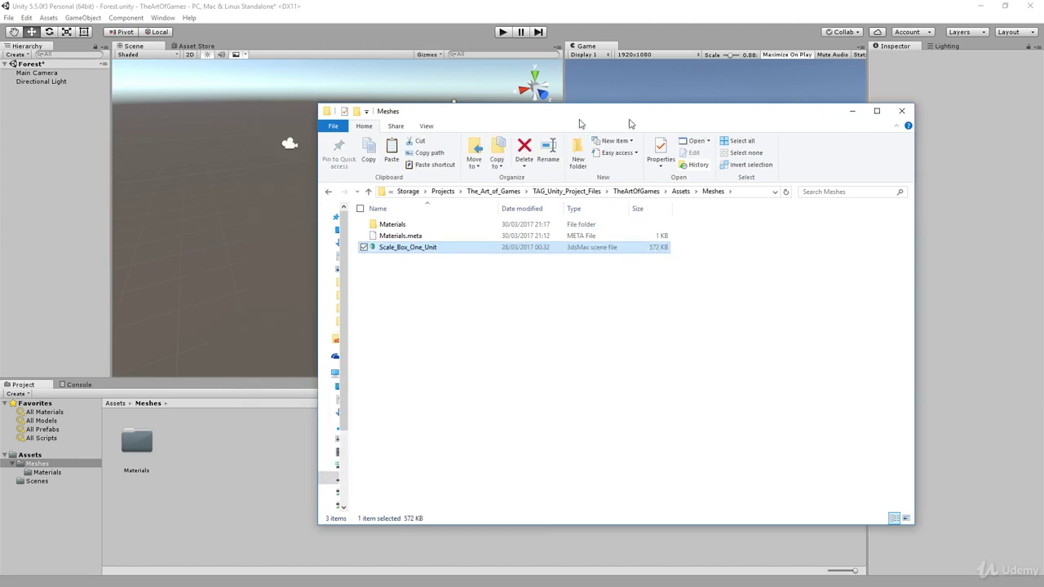
{"action": "left_click", "coordinate": [852, 111]}
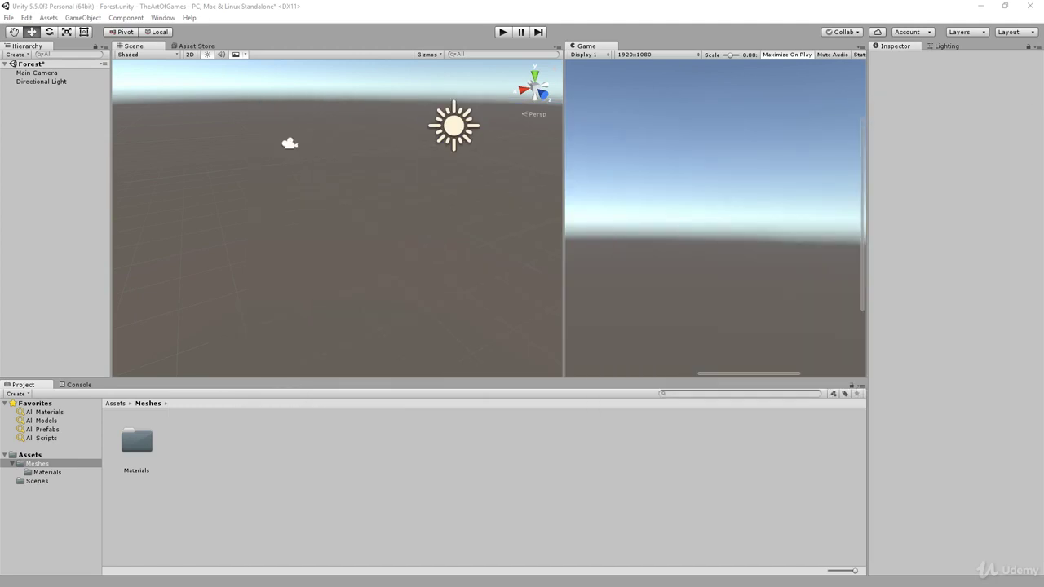
{"action": "left_click", "coordinate": [217, 453]}
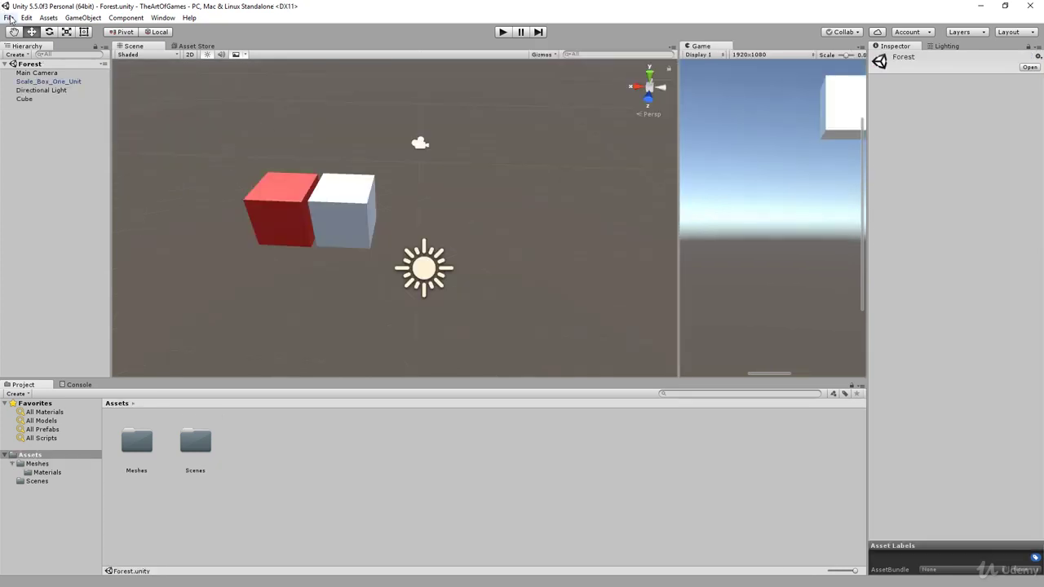
Save the Unity project
{"action": "left_click", "coordinate": [9, 17]}
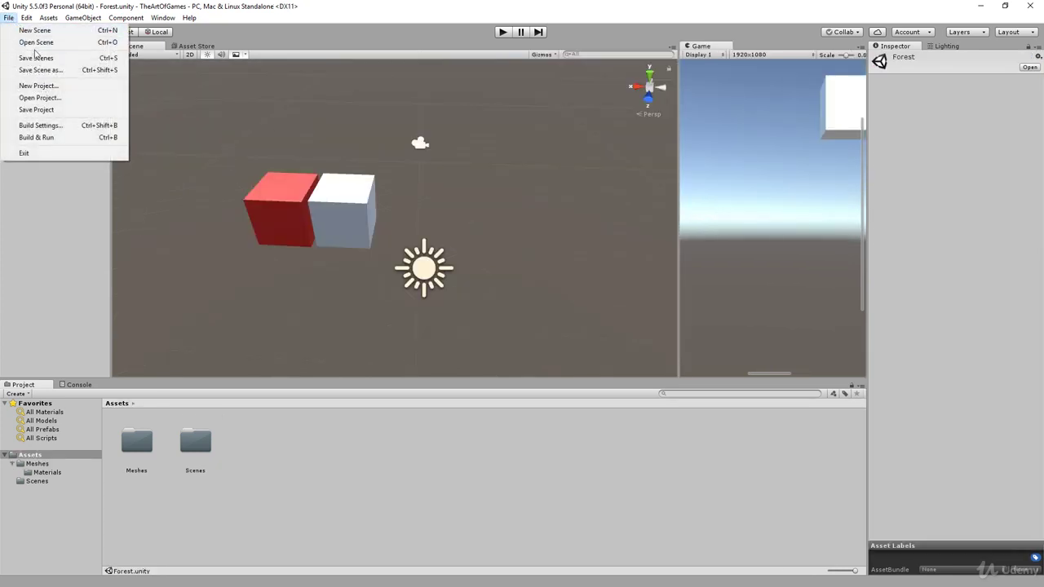
{"action": "left_click", "coordinate": [50, 109]}
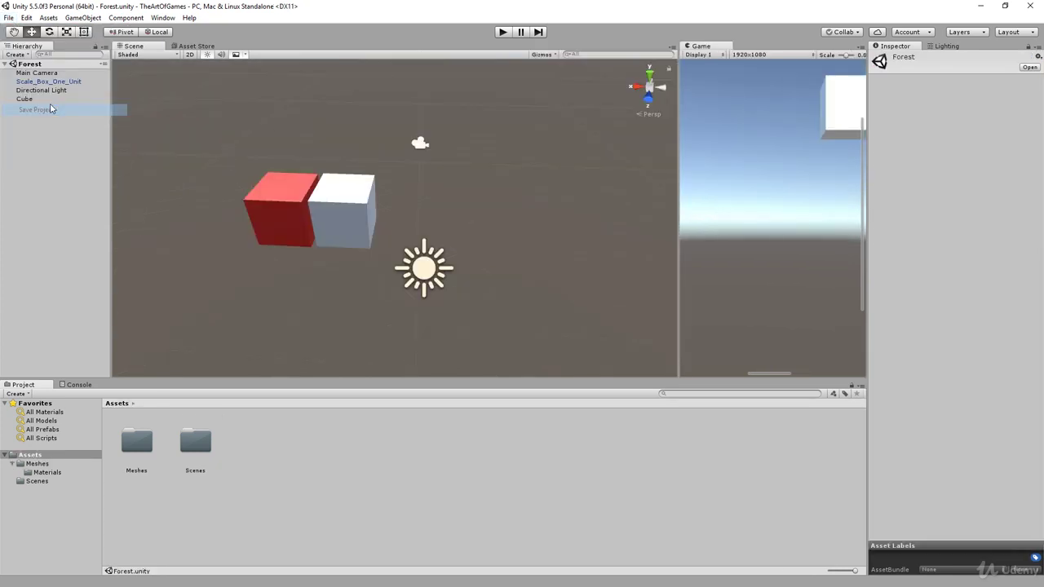